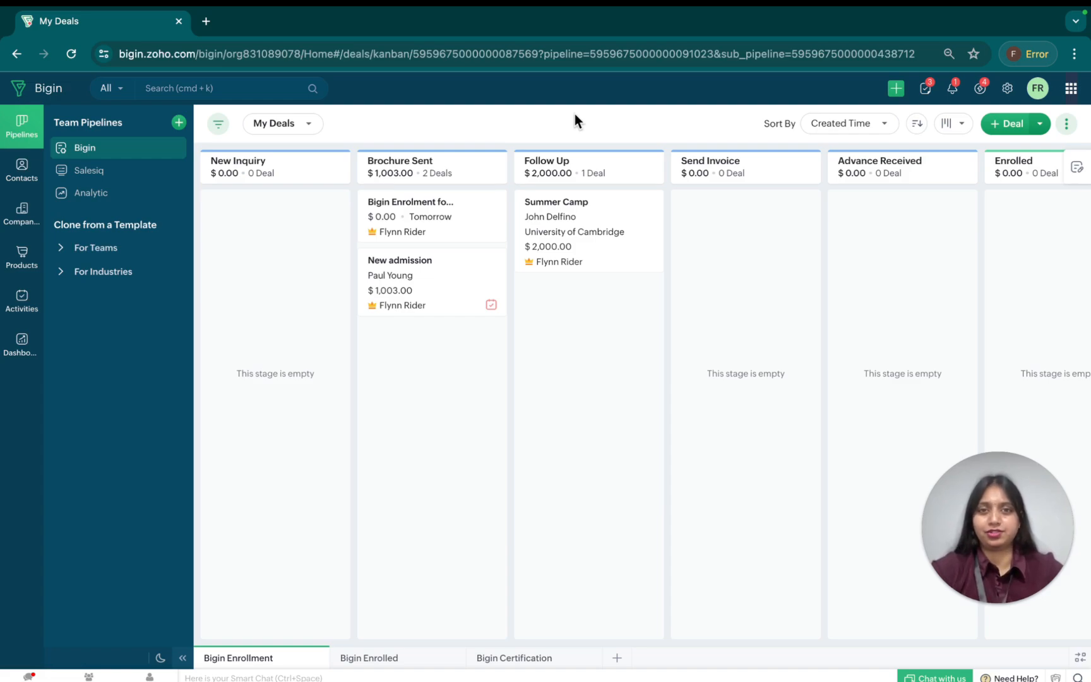
- Switch the pipeline's deal view to All Deals, return it to My Deals, and list the available deal views
left_click(271, 124)
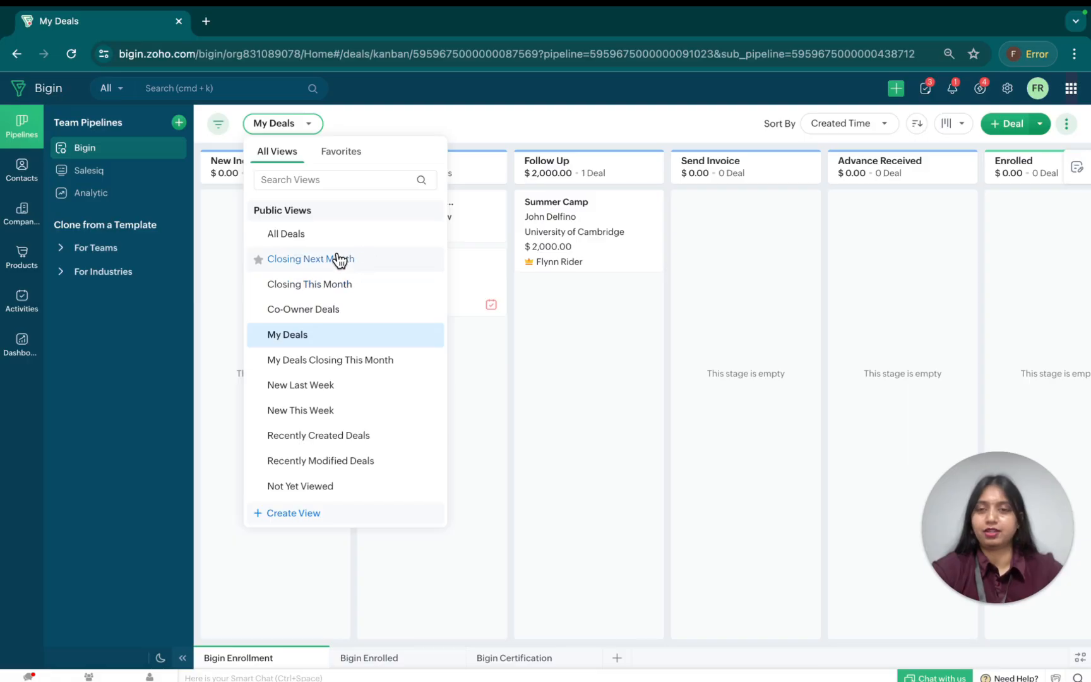
left_click(312, 233)
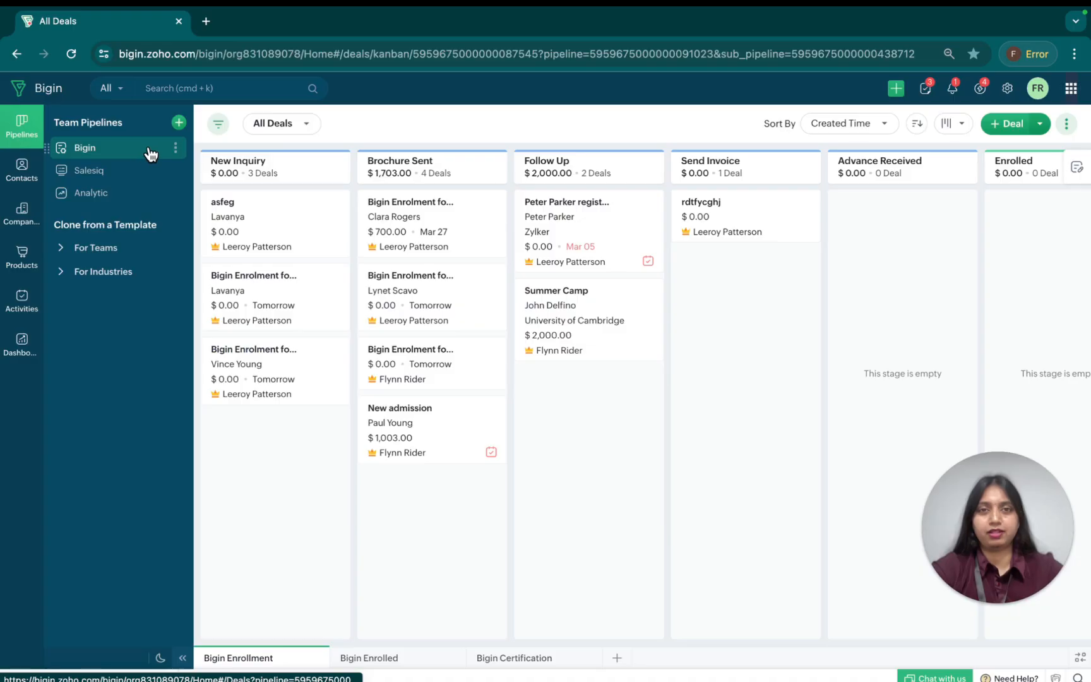
left_click(282, 127)
left_click(294, 332)
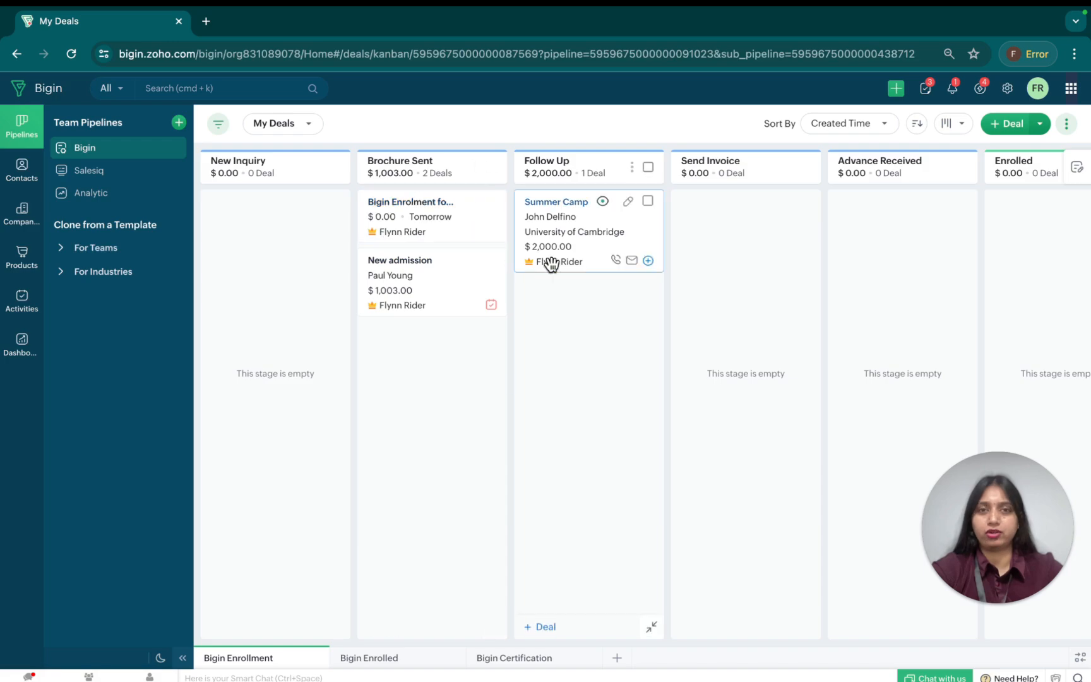
left_click(287, 125)
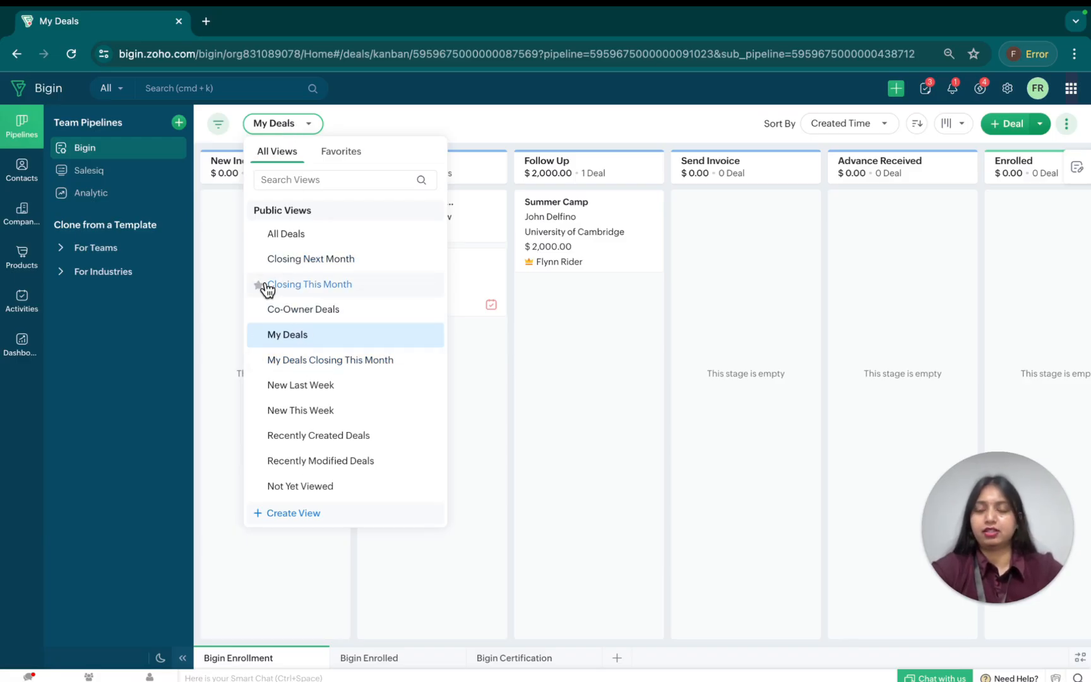
- Start a new custom view for contacts and name it Website Signup Contacts
left_click(21, 177)
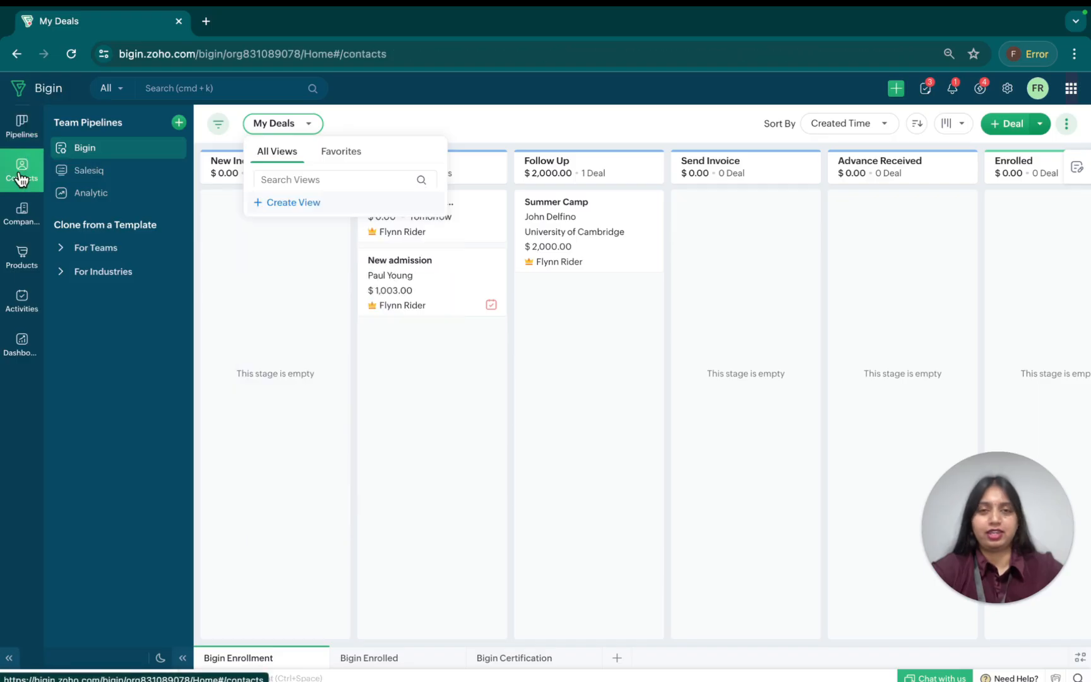
left_click(154, 121)
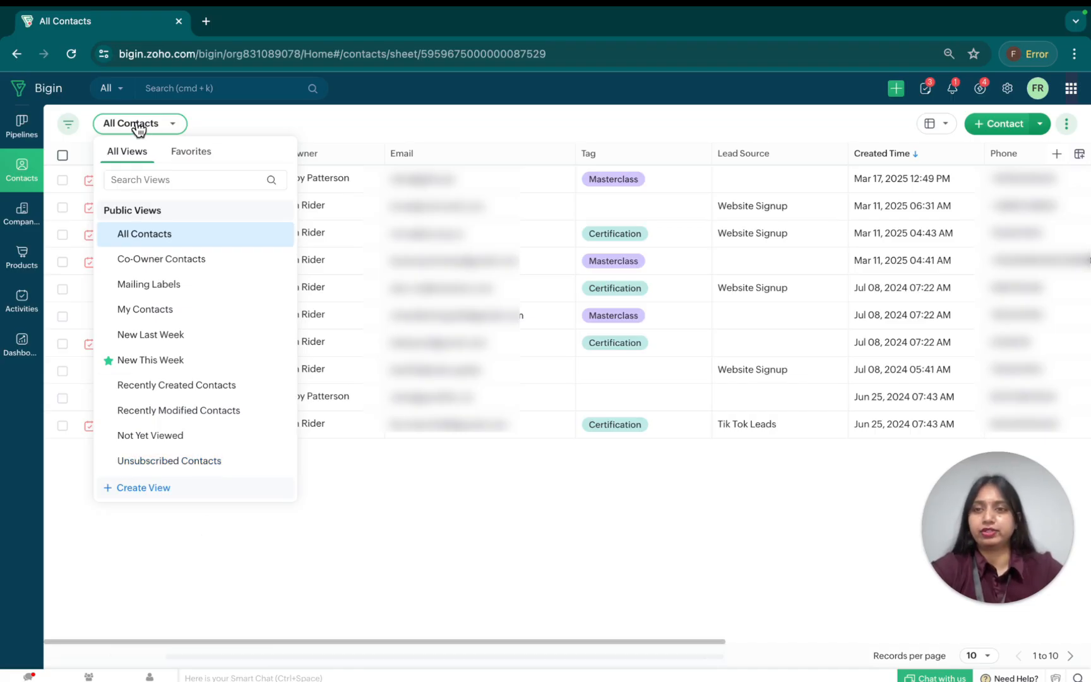
left_click(140, 491)
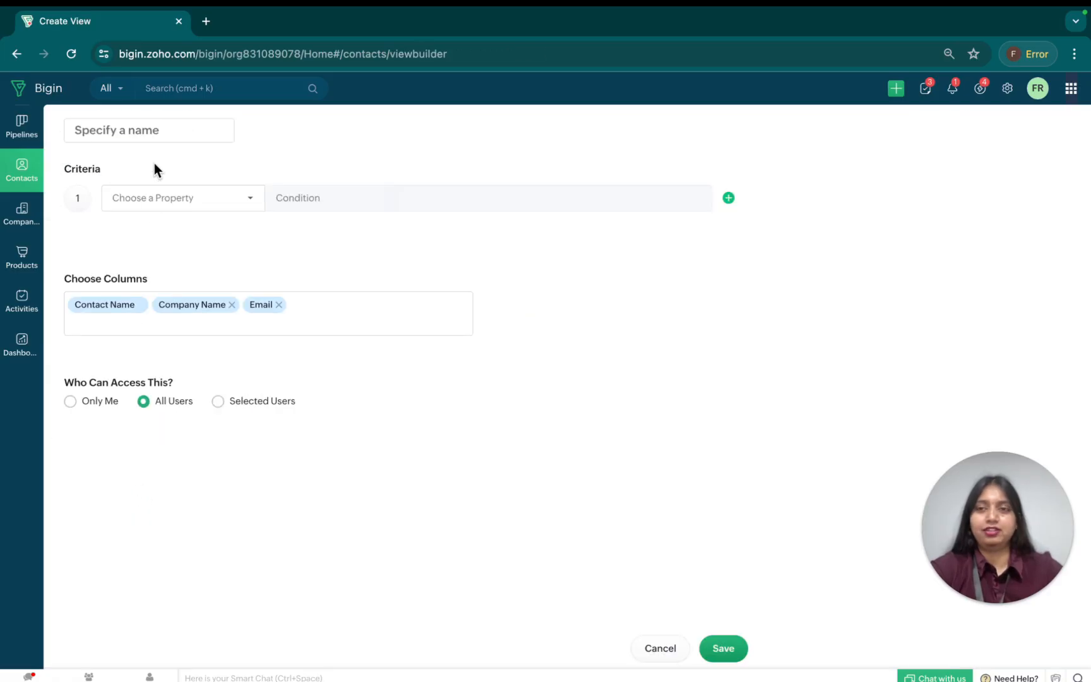
left_click(150, 129)
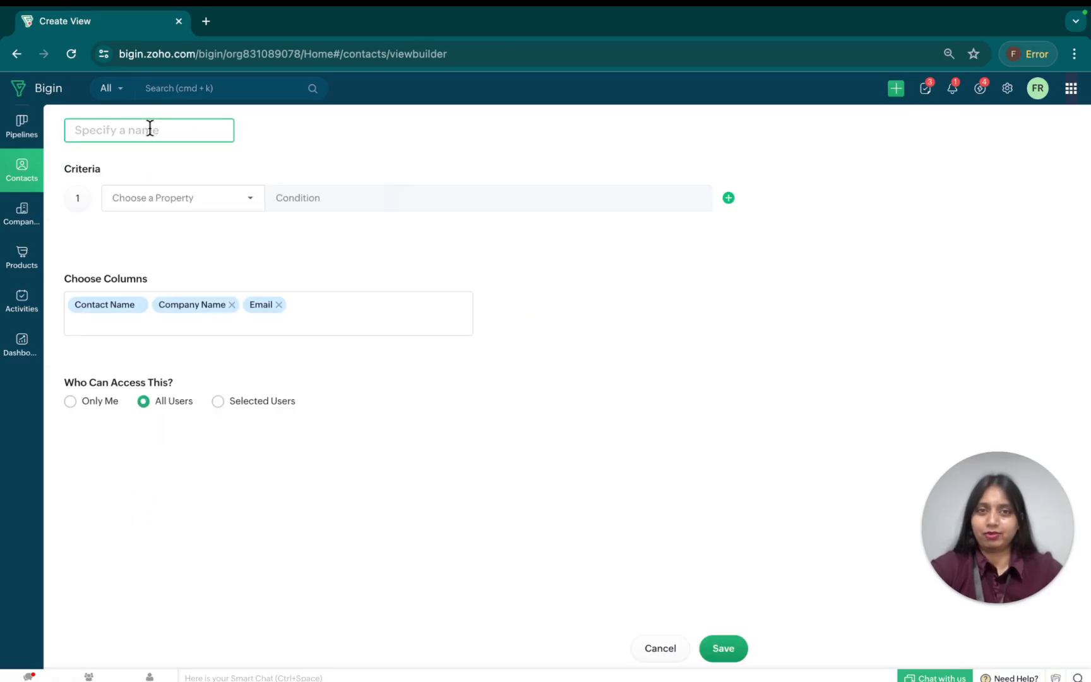
type("Websi")
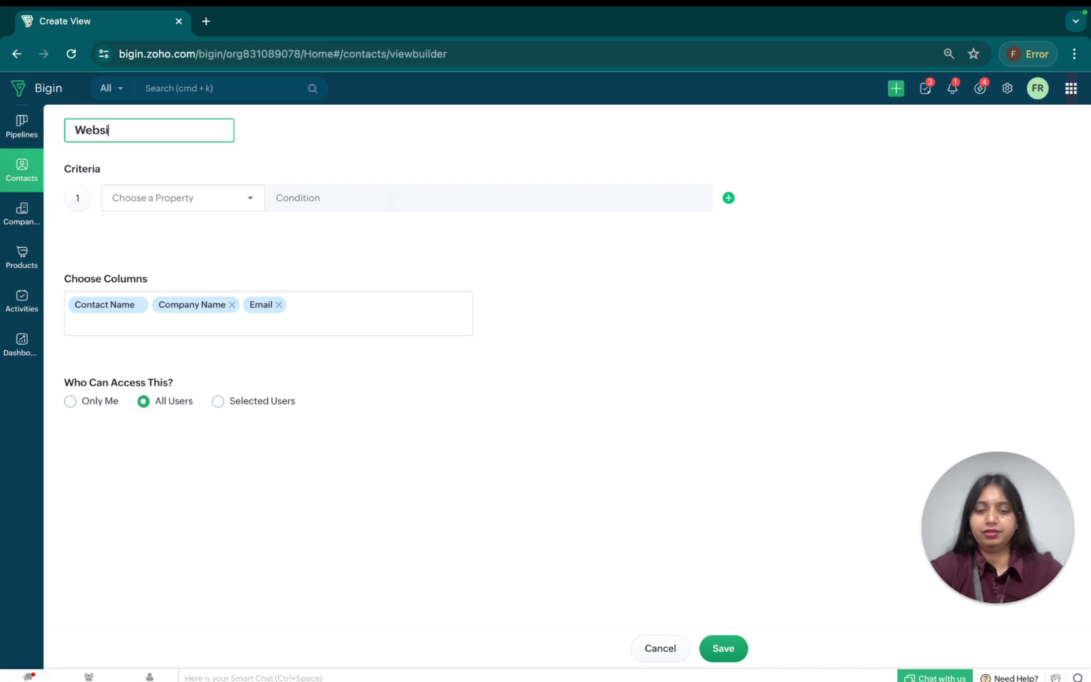
type("te Signup Contacts")
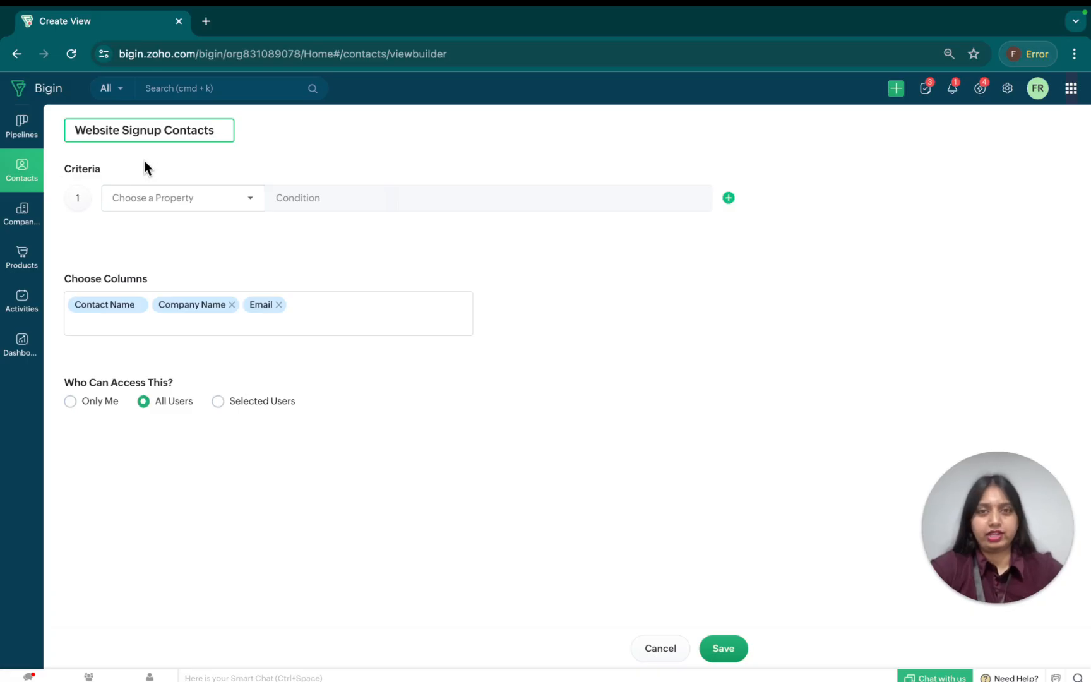
- Set the view's first criterion to Lead Source is Website Signup
left_click(151, 205)
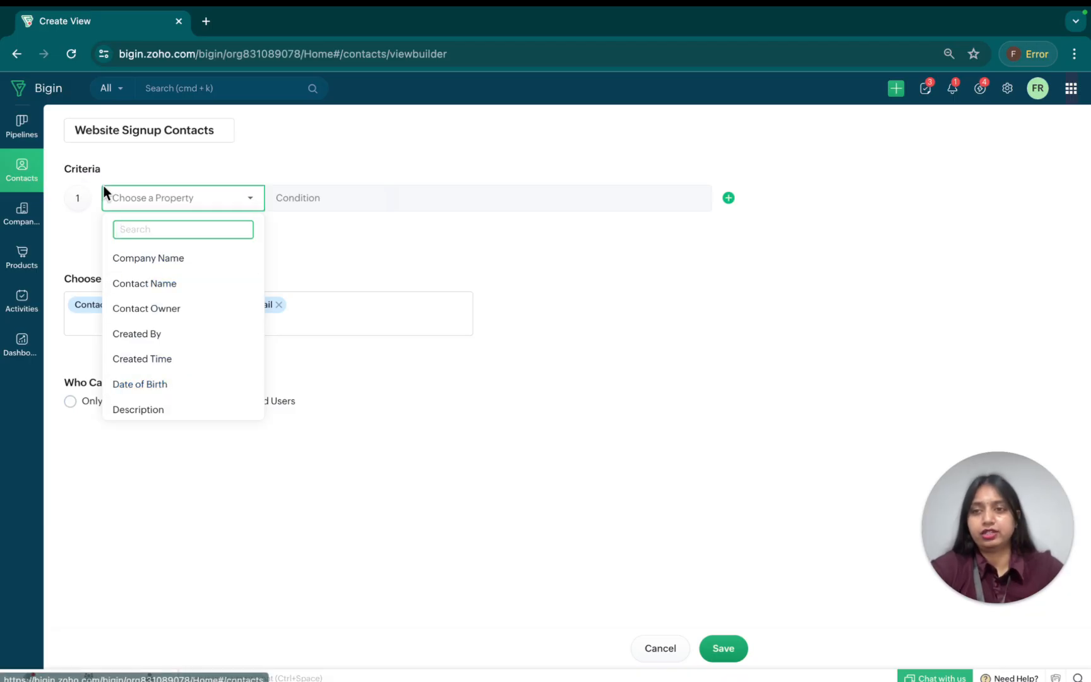
scroll(140, 369, "down", 3)
scroll(139, 370, "down", 1)
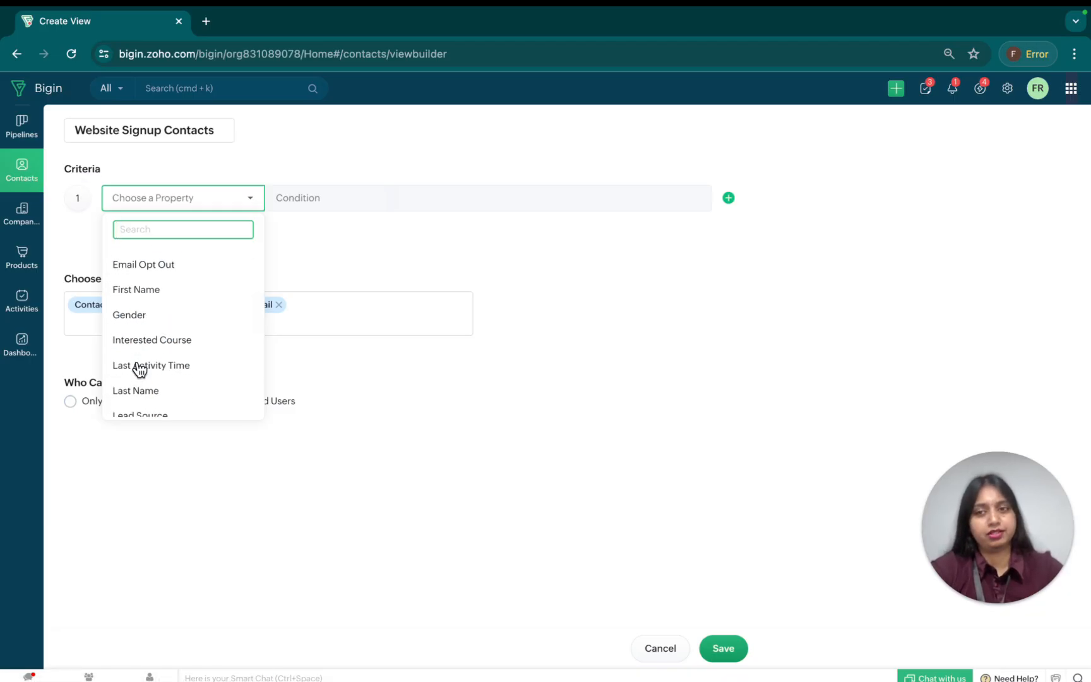
scroll(139, 370, "up", 4)
type("lea")
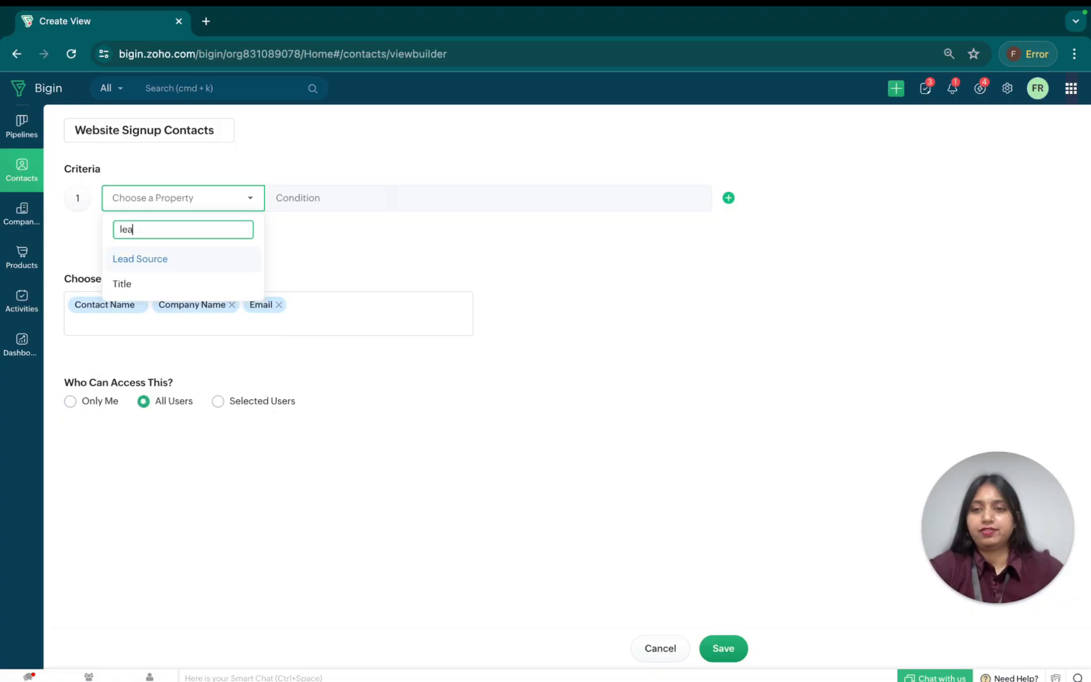
left_click(184, 258)
left_click(463, 201)
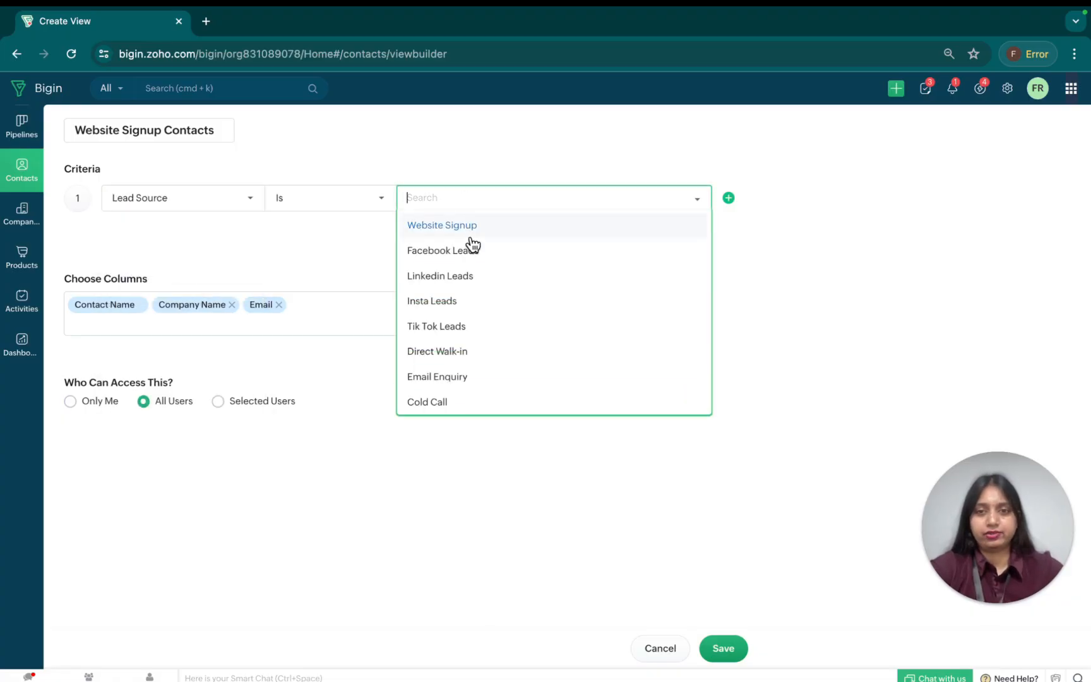
left_click(470, 226)
left_click(302, 260)
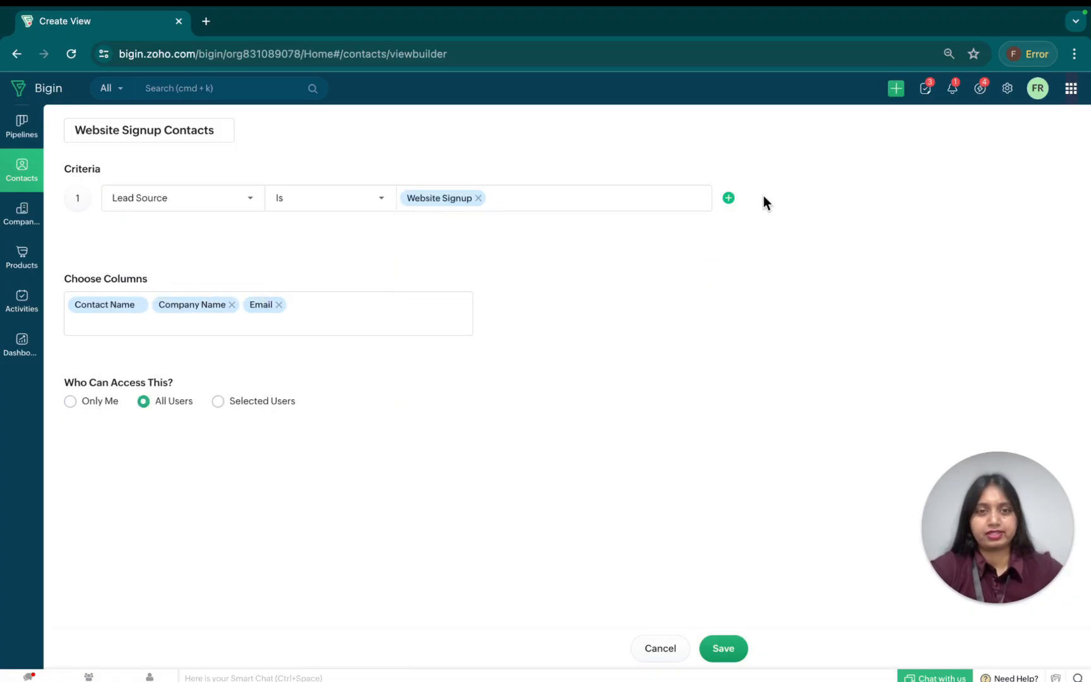
- Add a second criterion to the contact view requiring that Email is not empty
left_click(728, 197)
left_click(211, 276)
type("ema")
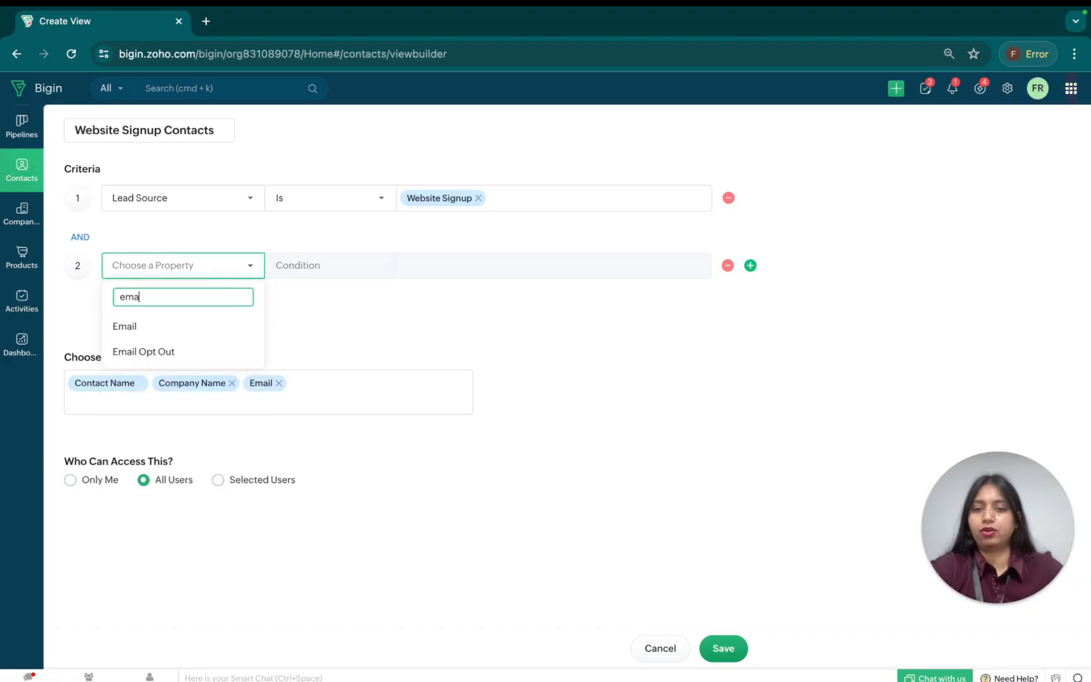
type("i")
left_click(210, 329)
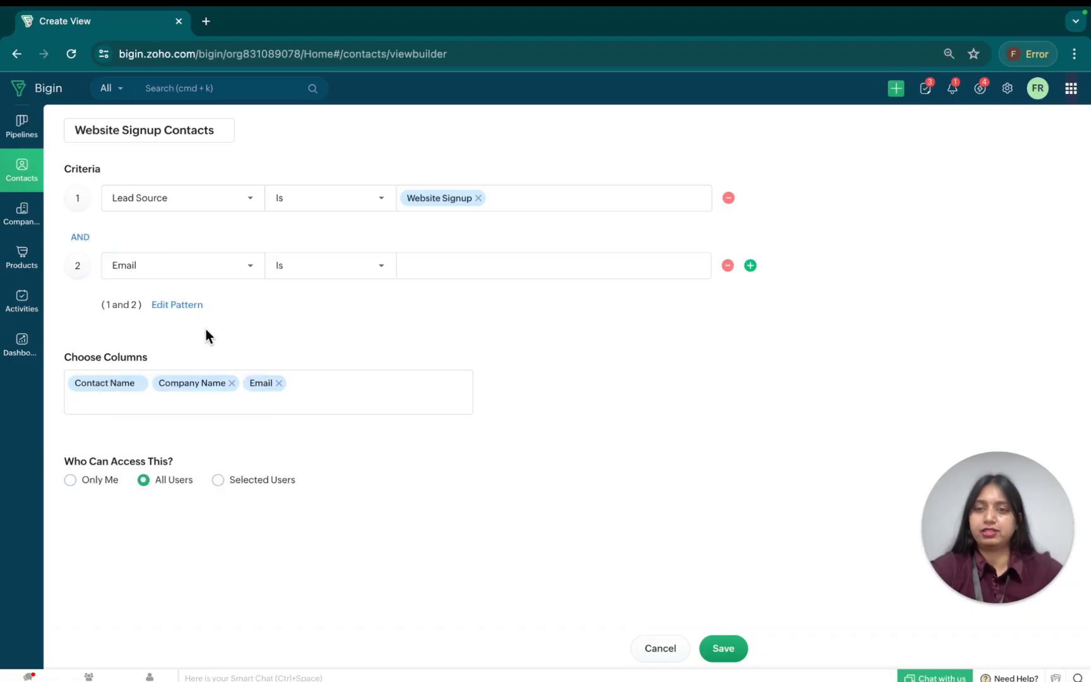
left_click(317, 272)
scroll(328, 479, "down", 1)
left_click(324, 475)
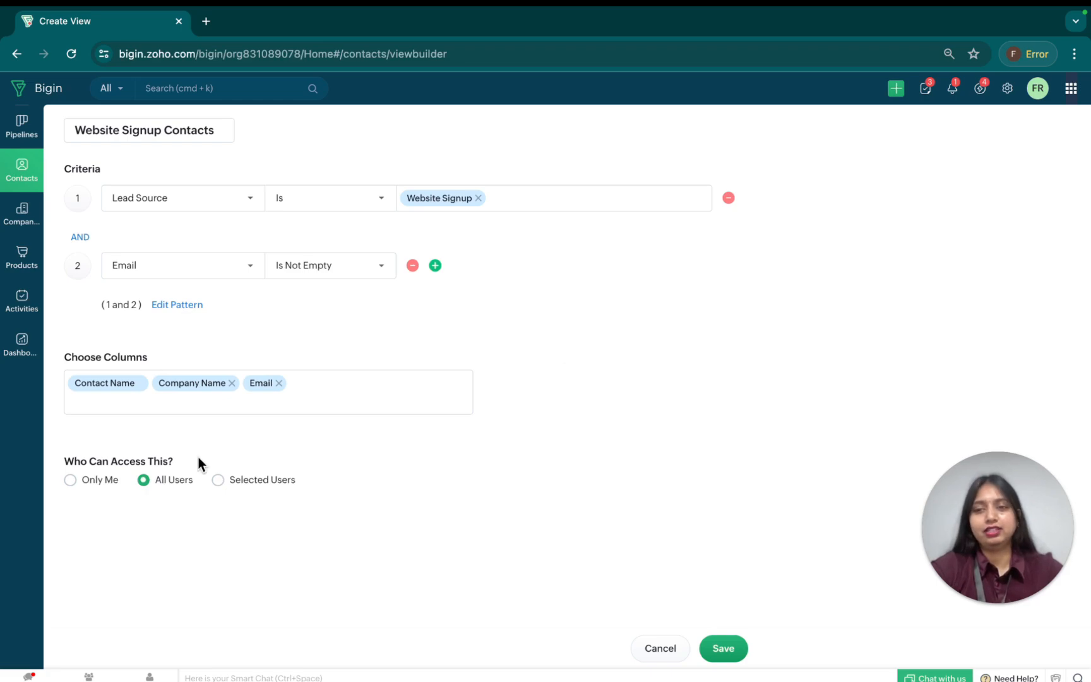
- Add the Lead Source and Phone columns to the view and save it with access limited to Only Me
left_click(326, 395)
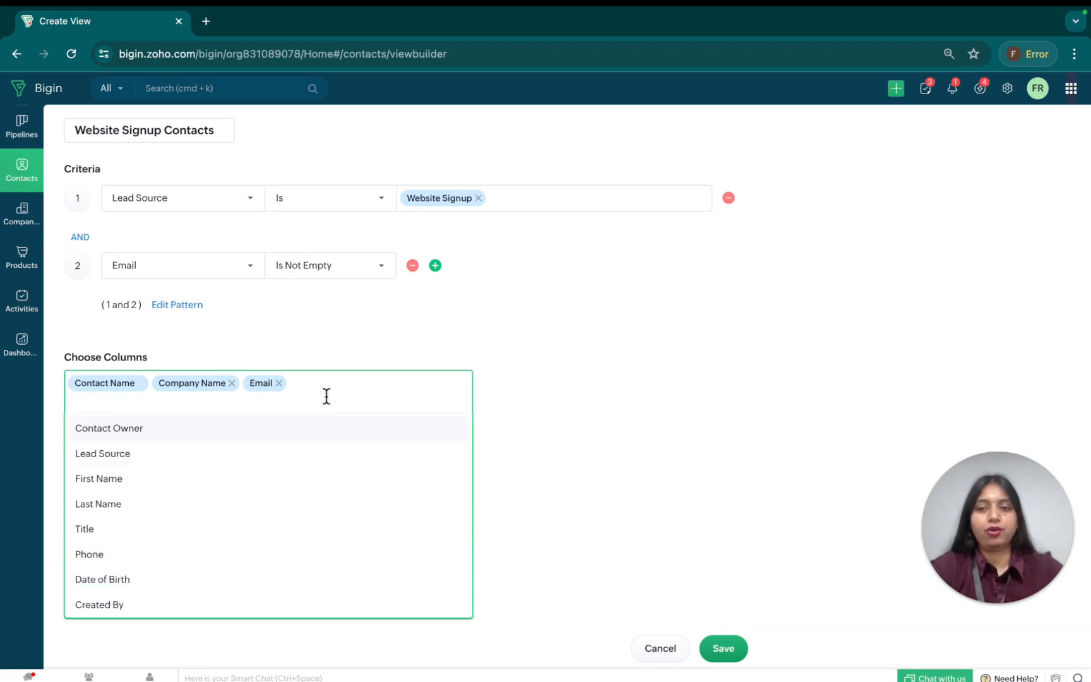
left_click(119, 459)
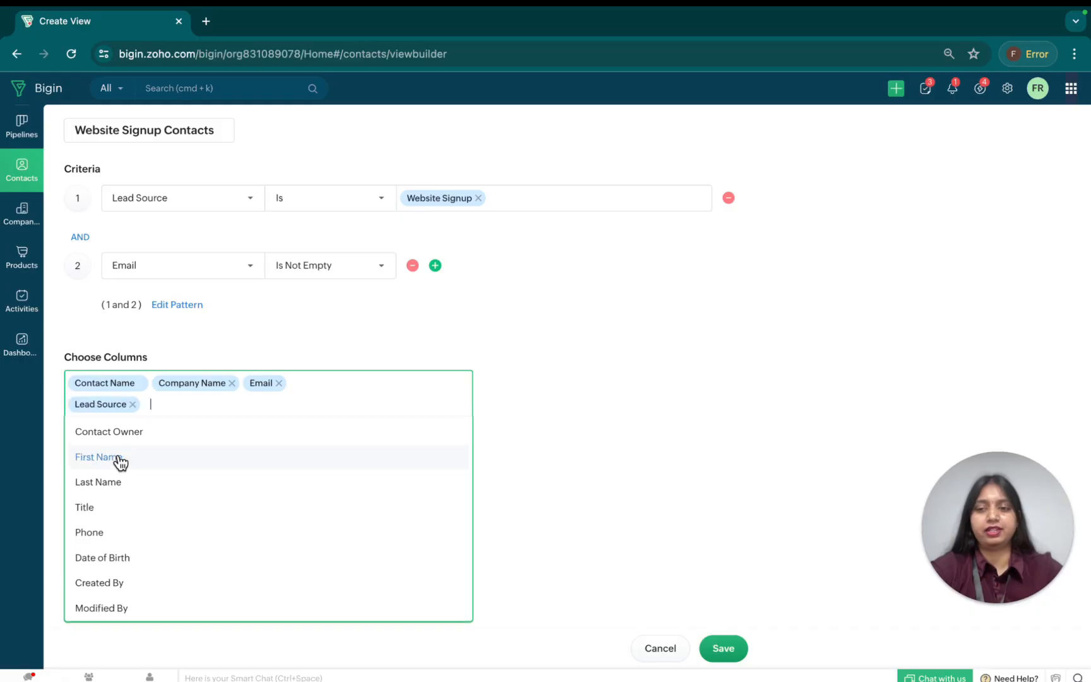
left_click(101, 532)
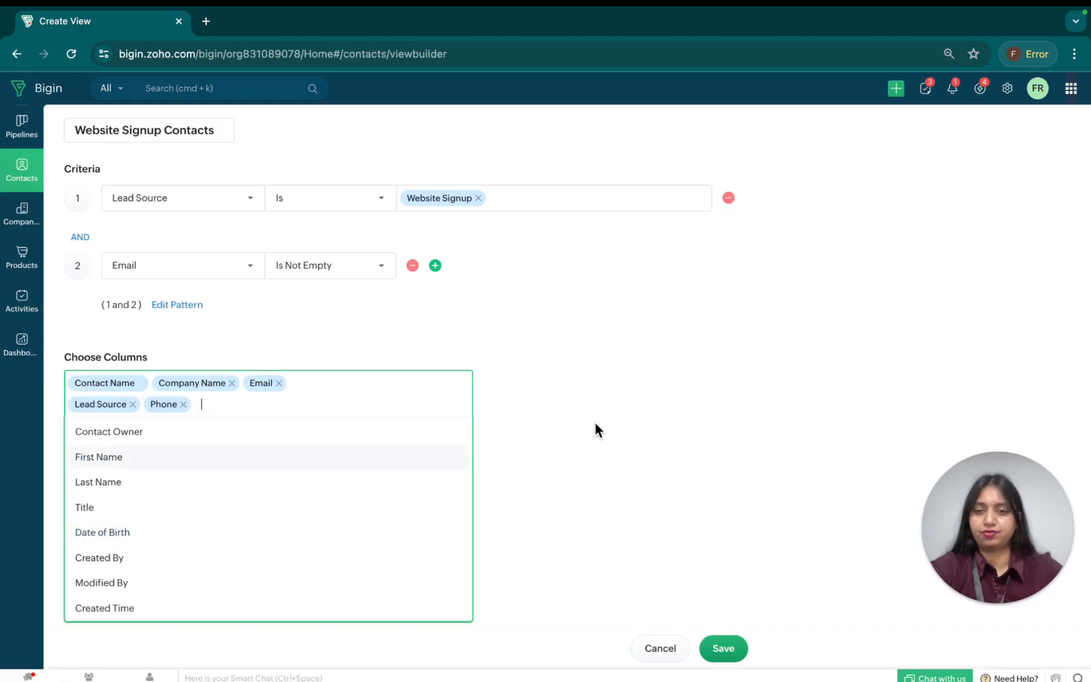
left_click(578, 431)
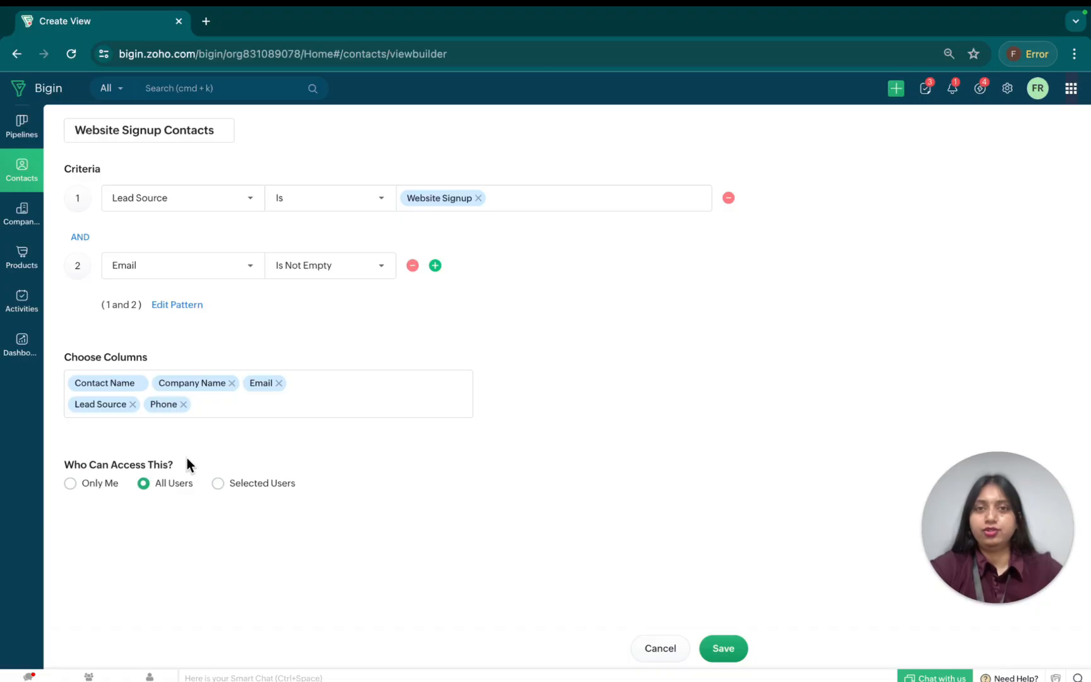
left_click(70, 484)
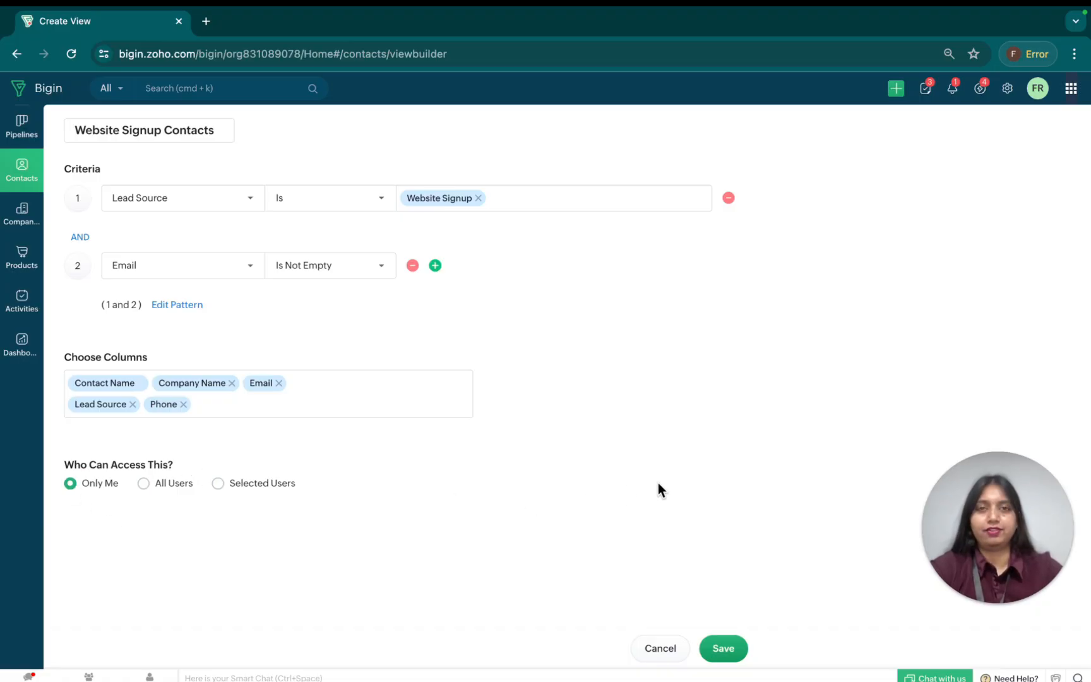
left_click(723, 648)
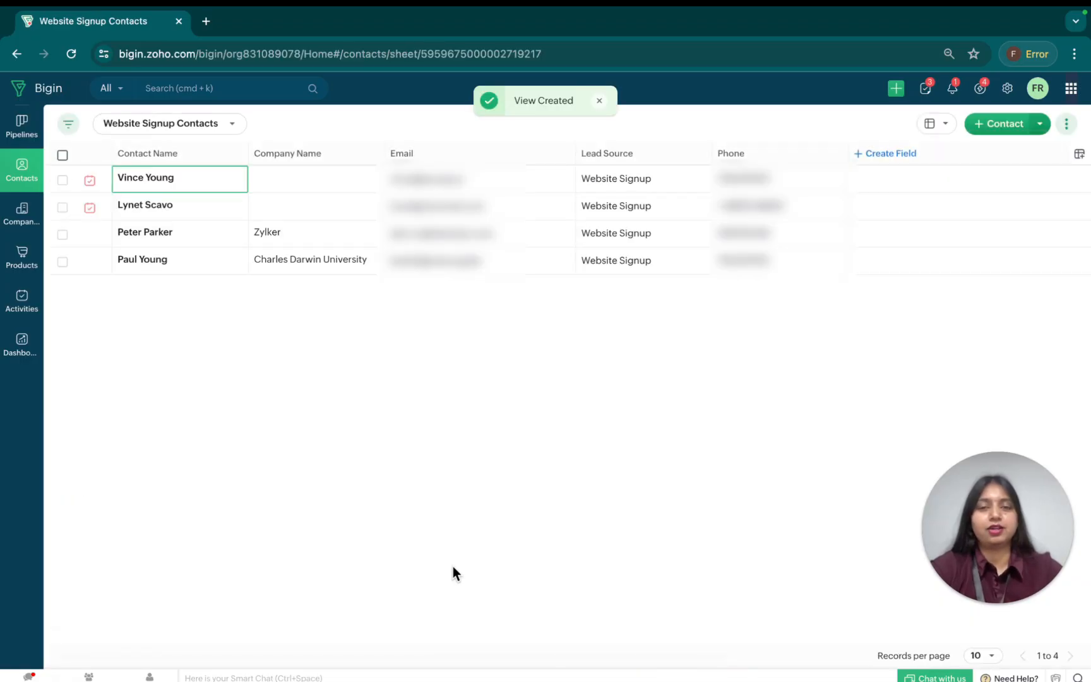
- Mark the Website Signup Contacts view as a favorite and check the list of favorite views
left_click(193, 126)
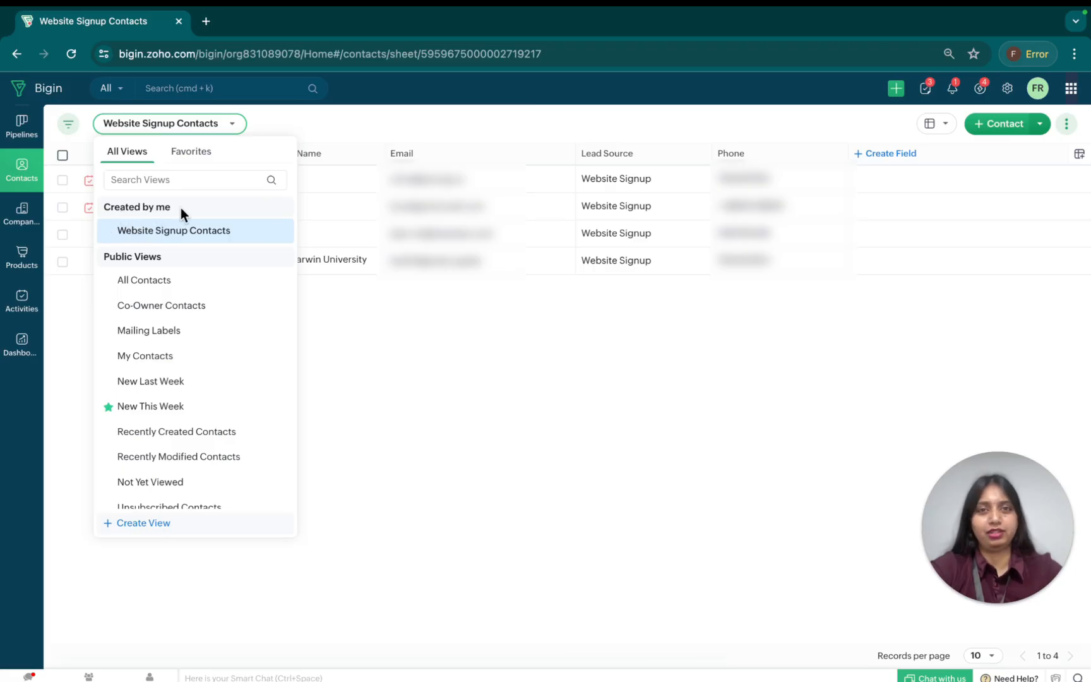
mouse_move(109, 236)
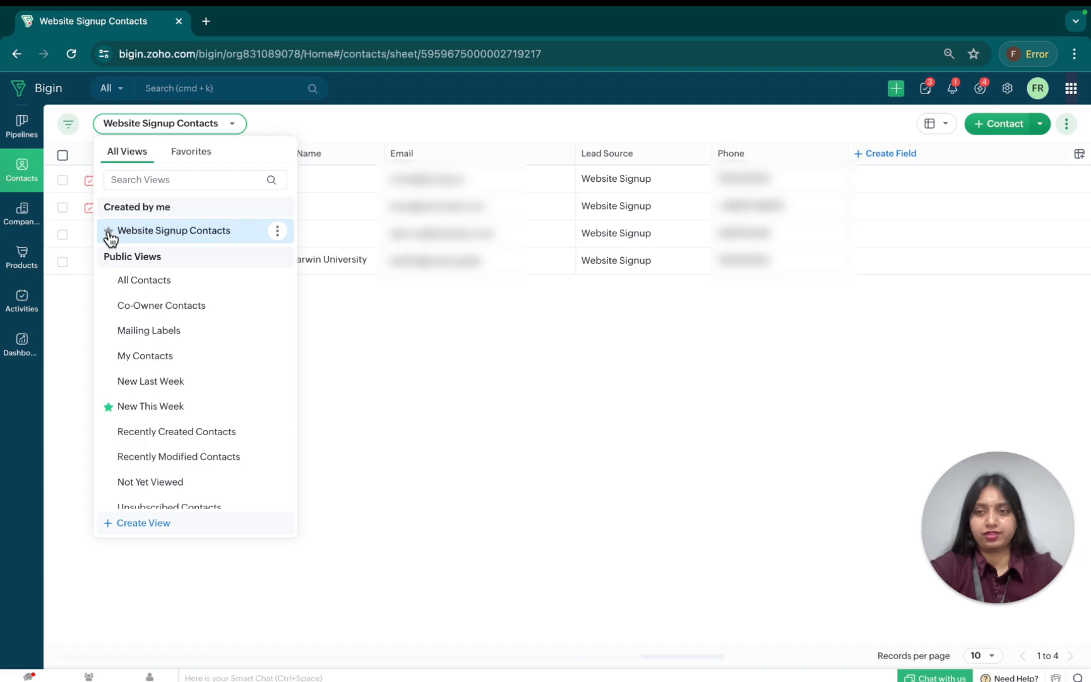
left_click(108, 232)
left_click(196, 156)
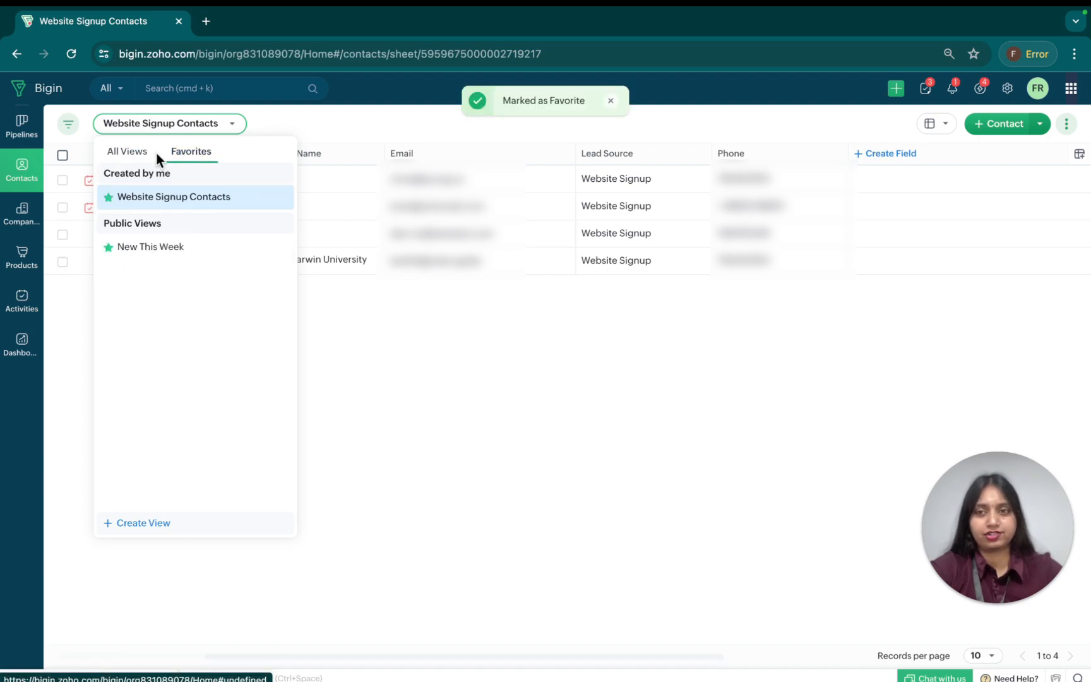
- Check which management options are offered for the Website Signup Contacts view among all contact views
left_click(139, 158)
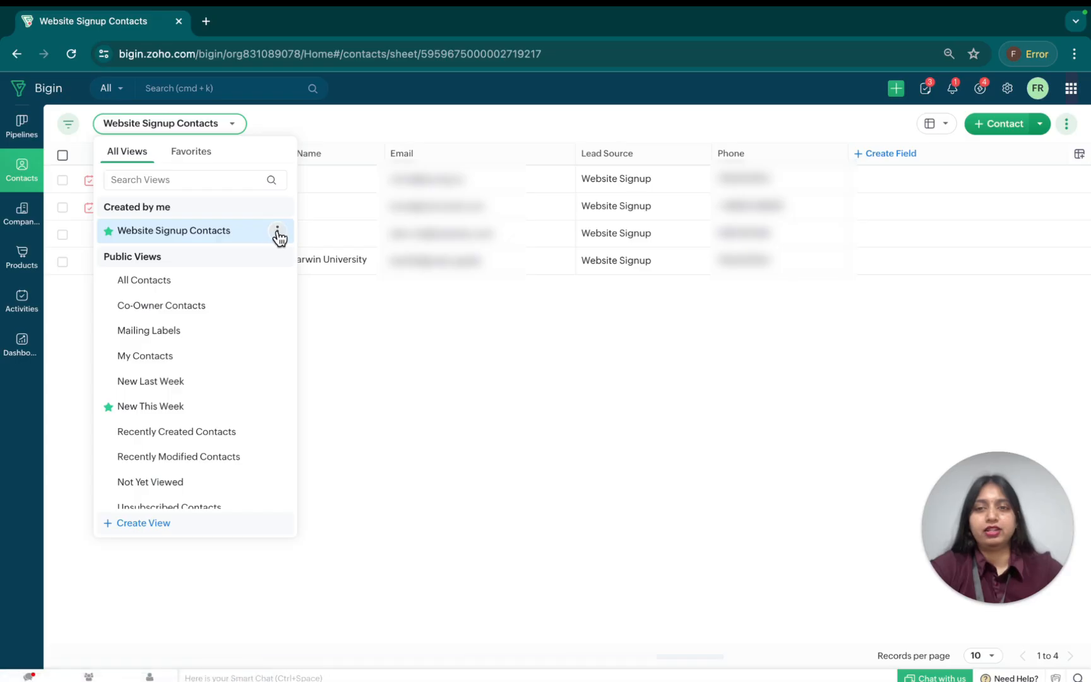
left_click(277, 232)
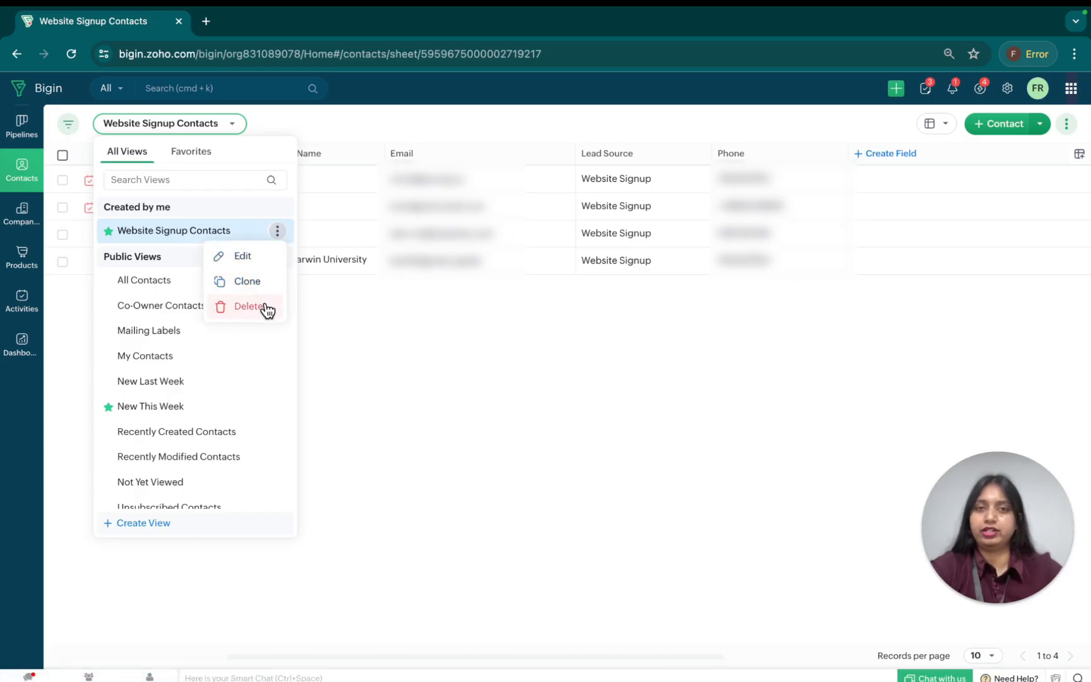
left_click(408, 402)
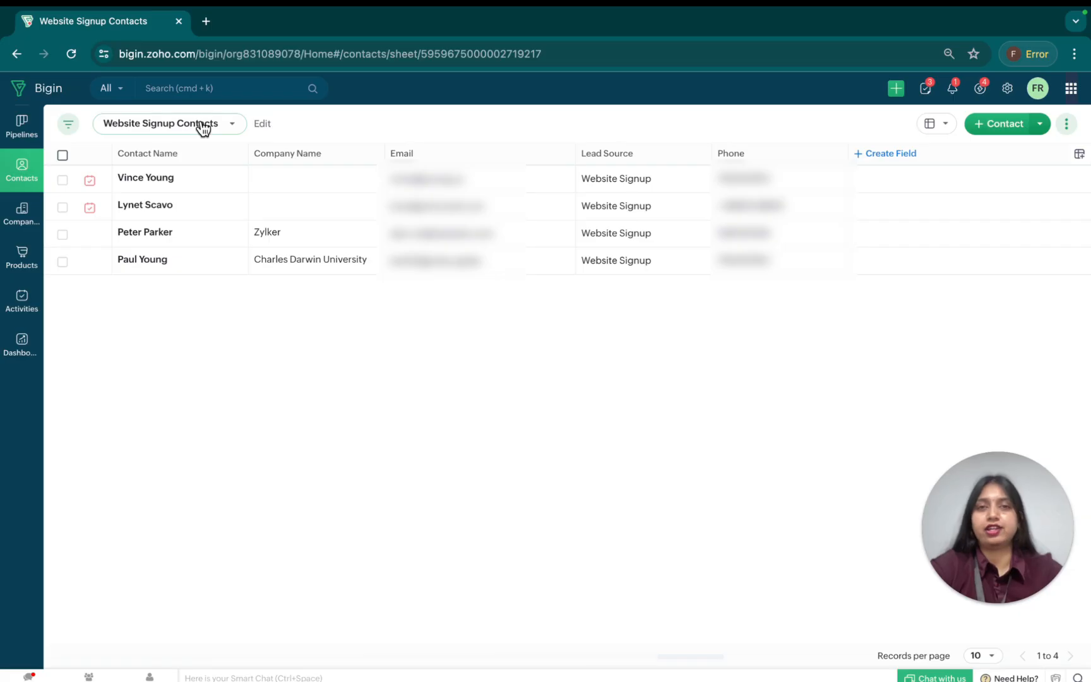
- Examine the views available for companies, including the ones shared by colleagues, and return to the contacts
left_click(22, 214)
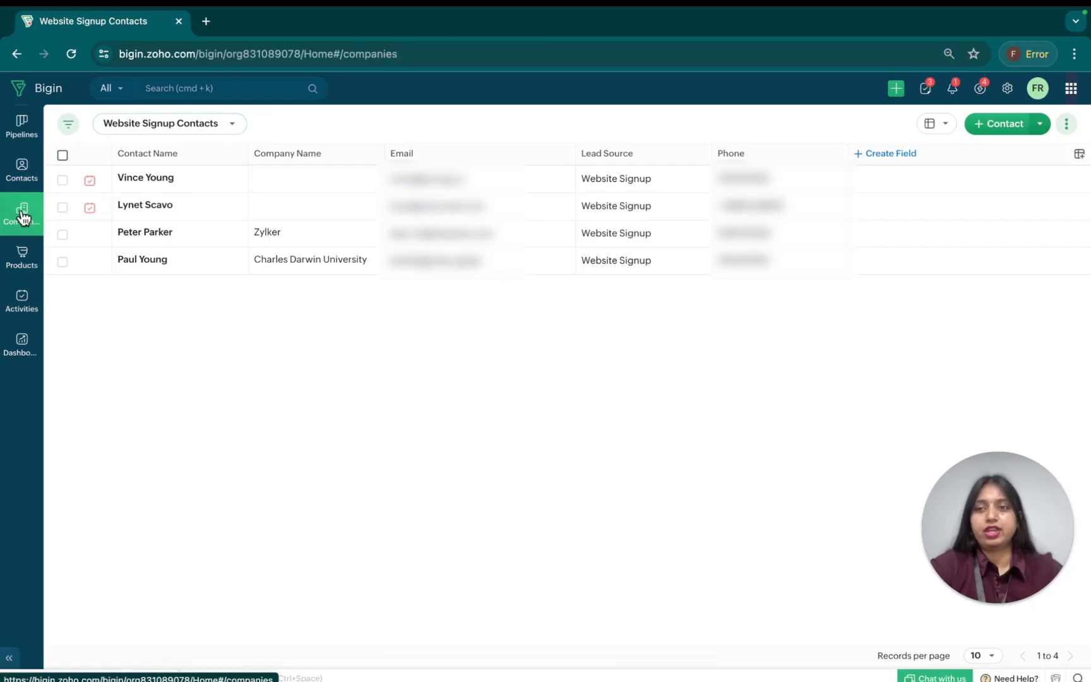
left_click(163, 122)
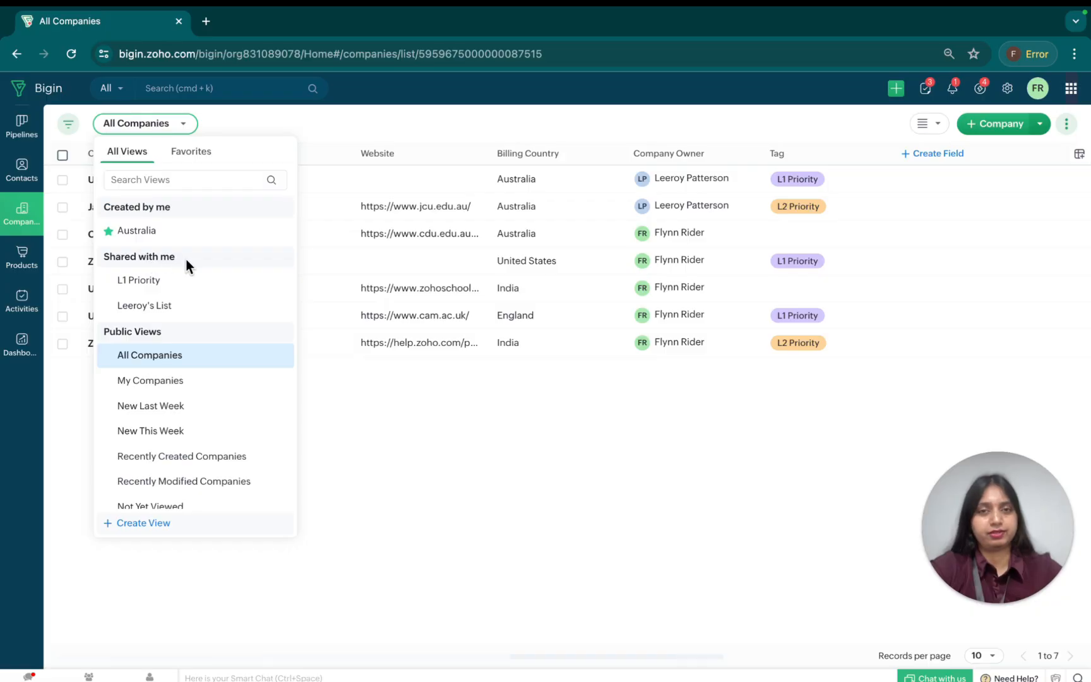
mouse_move(106, 284)
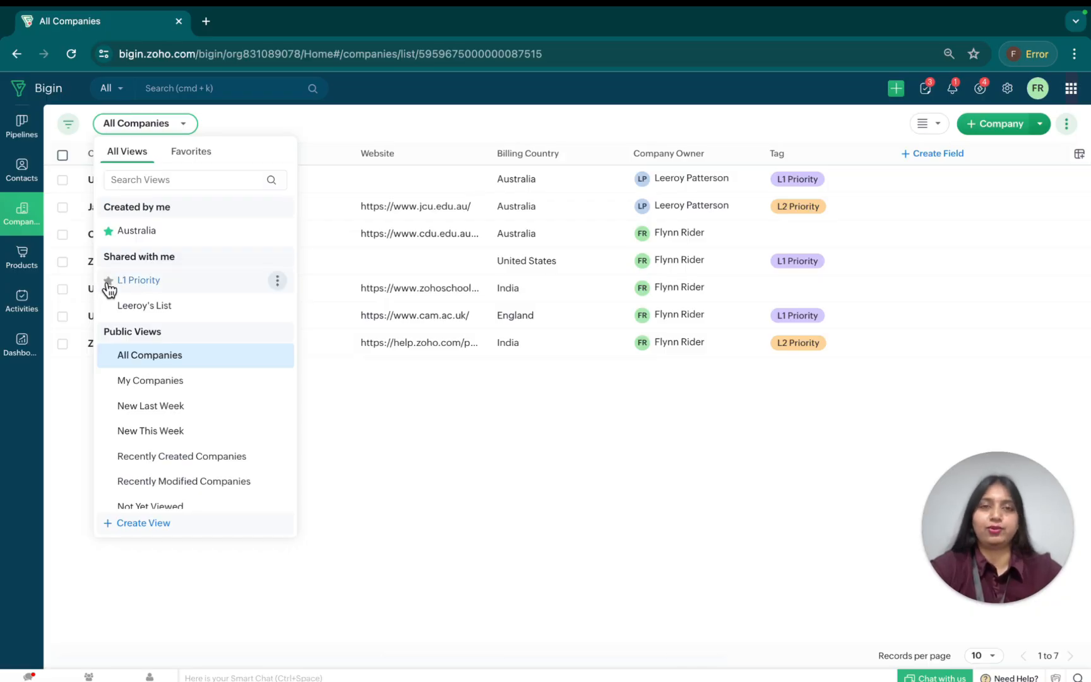
left_click(498, 486)
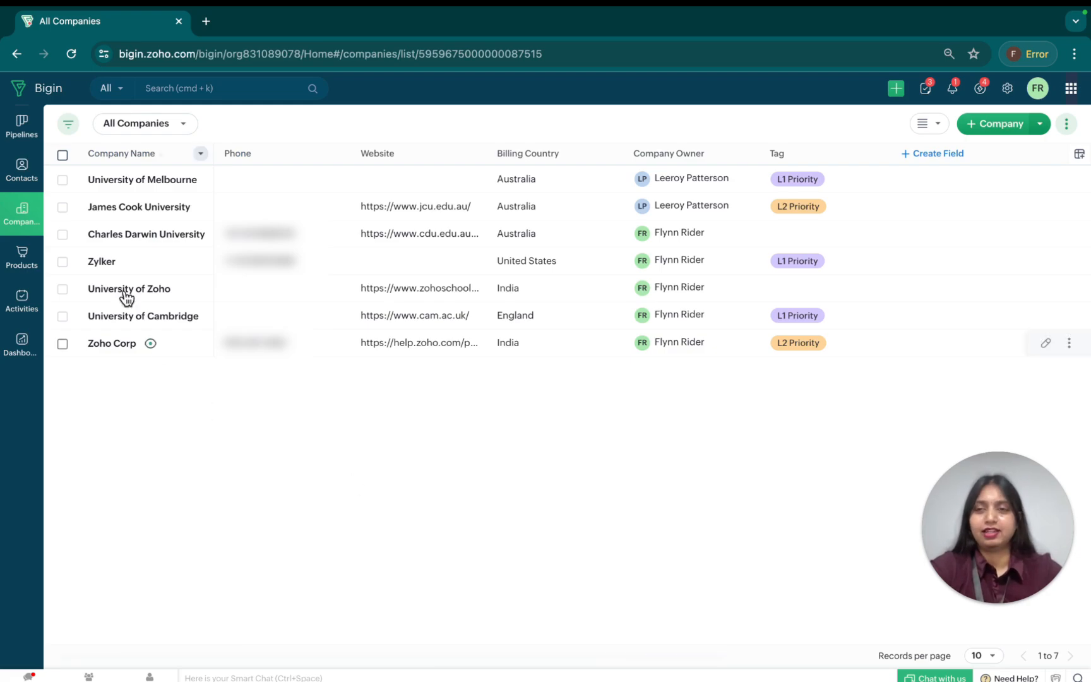
left_click(23, 170)
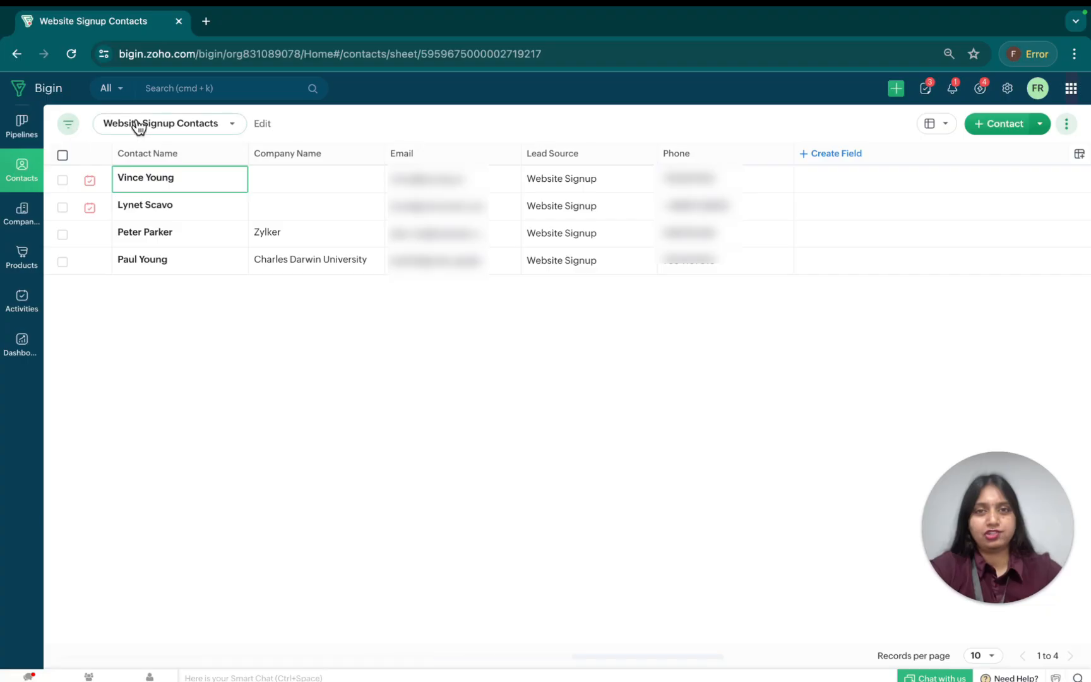
- Filter all contacts to those whose Mailing Country is Australia and check the Mailing Country column of the filtered records
left_click(68, 126)
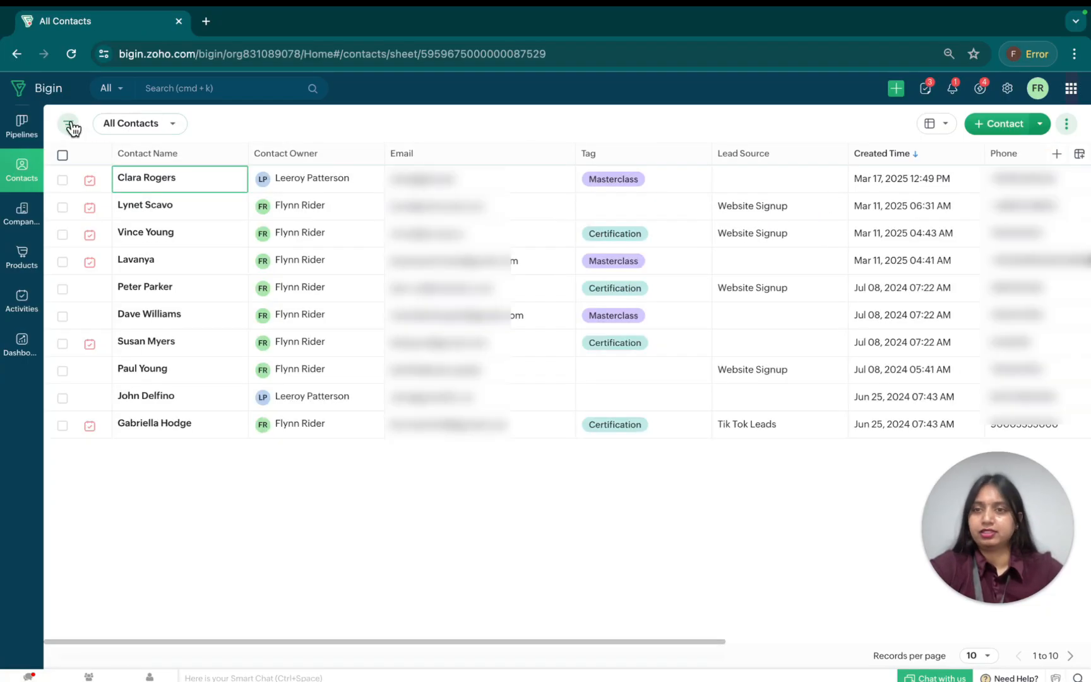
left_click(69, 124)
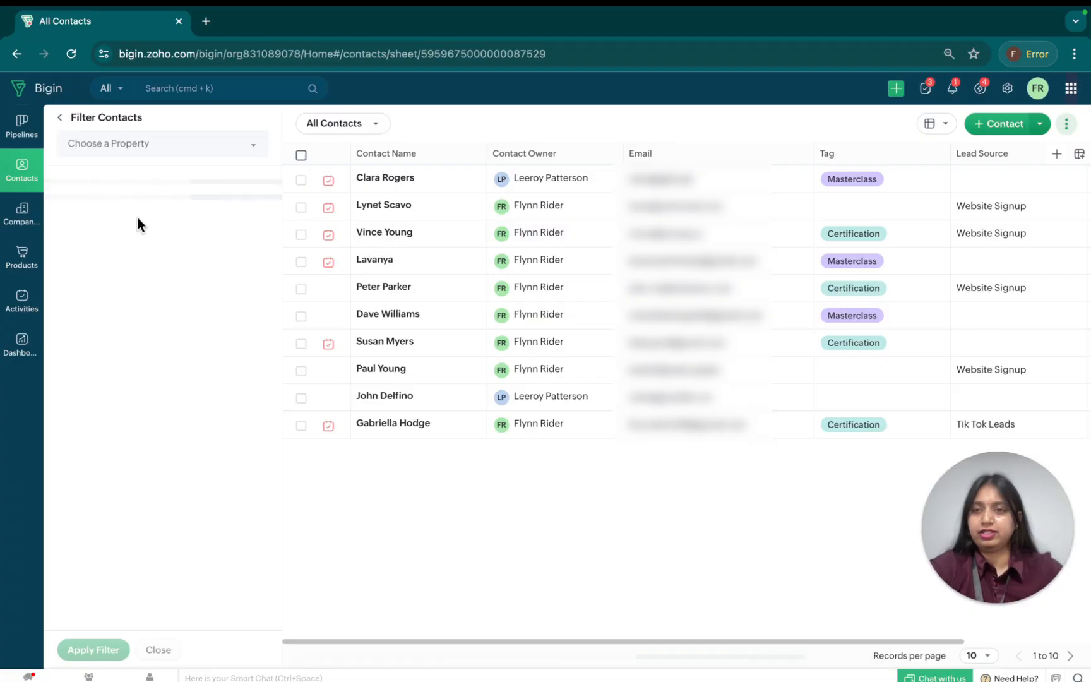
type("coun")
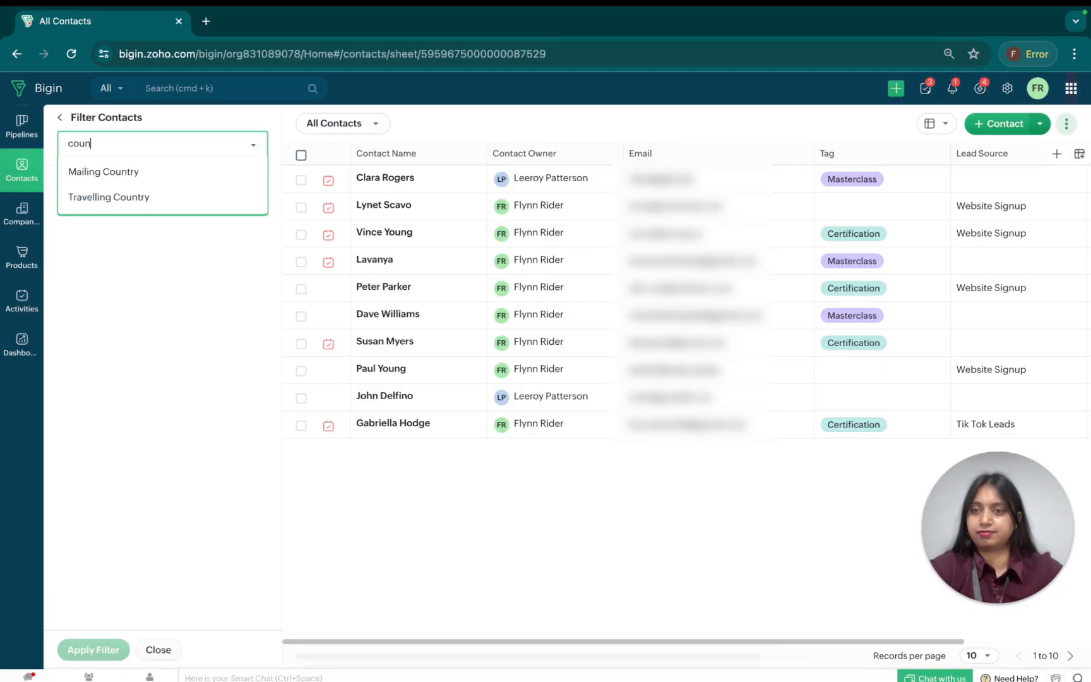
left_click(140, 177)
left_click(107, 225)
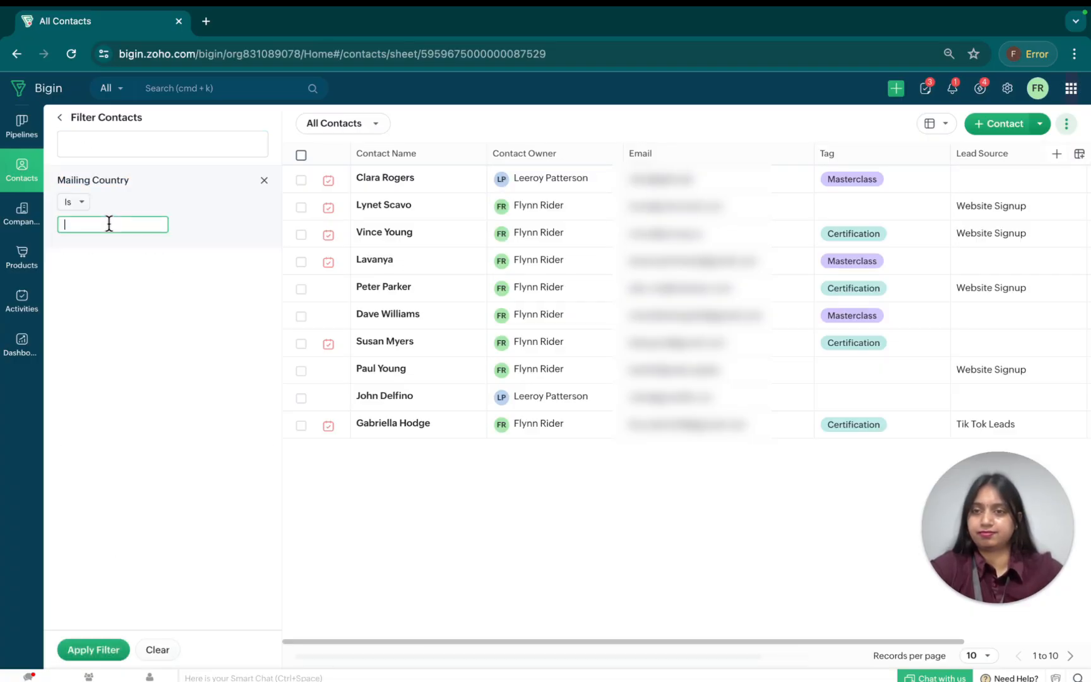
type("Ais")
key("BackSpace")
key("BackSpace")
type("us")
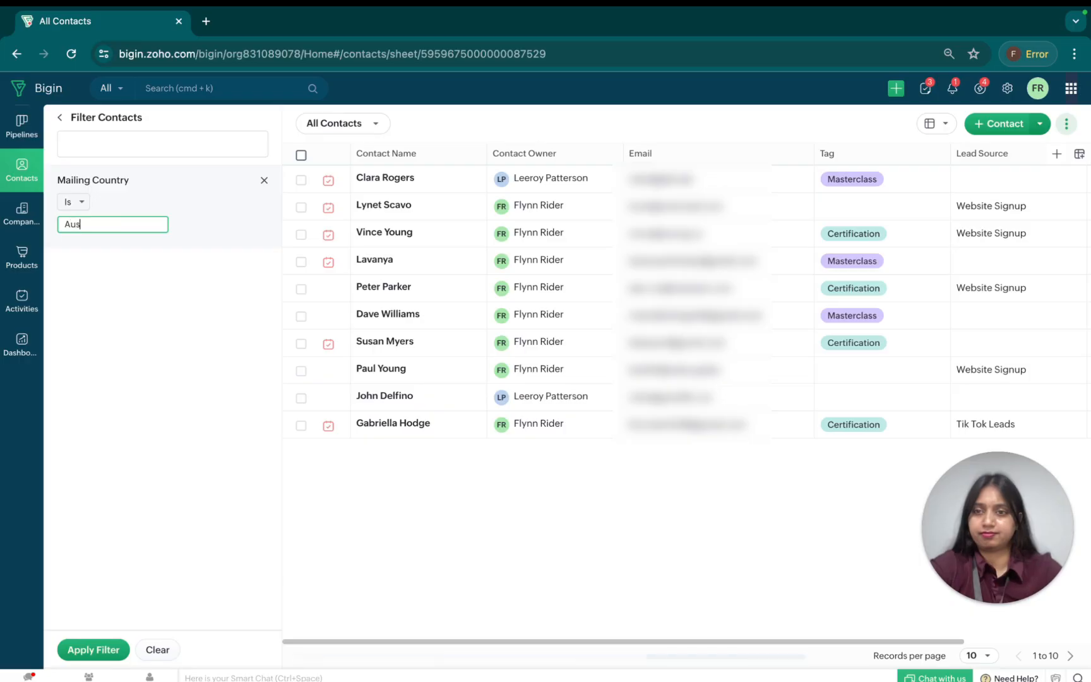
type("tralia")
left_click(91, 650)
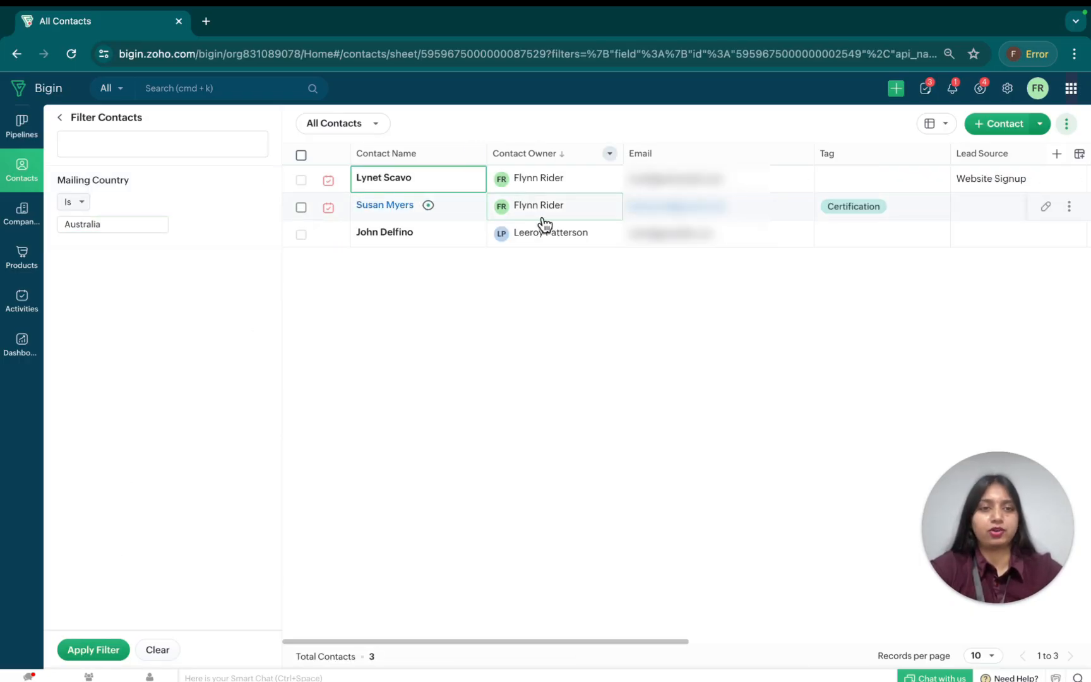
scroll(544, 224, "right", 5)
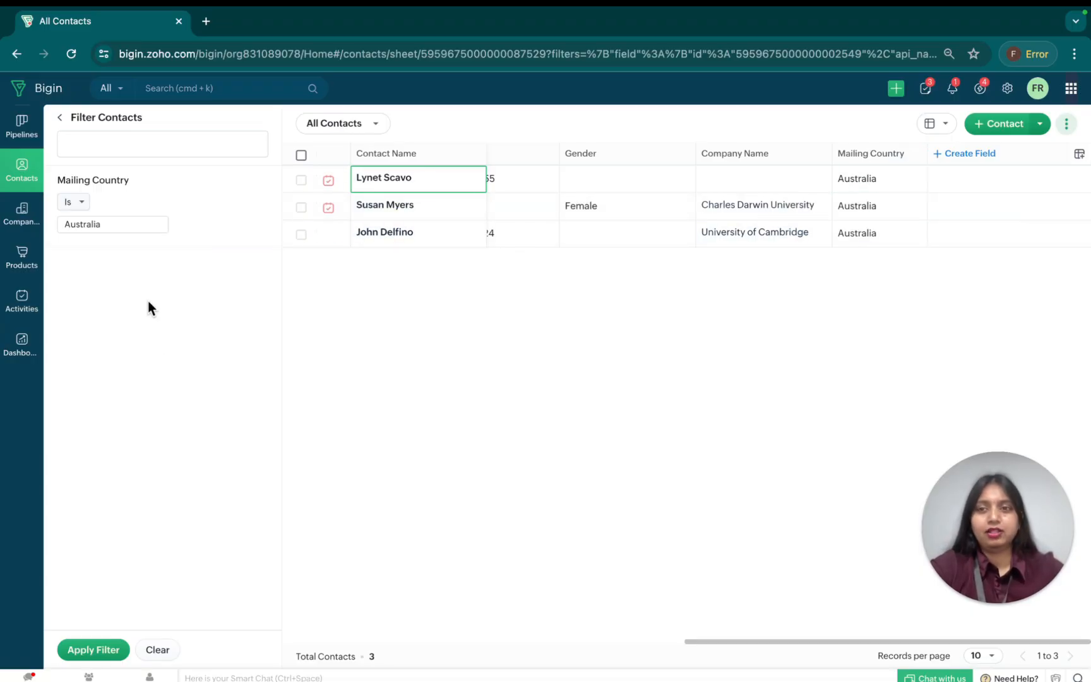
- Check which other properties contacts can be filtered by, and clear the Mailing Country filter
left_click(115, 140)
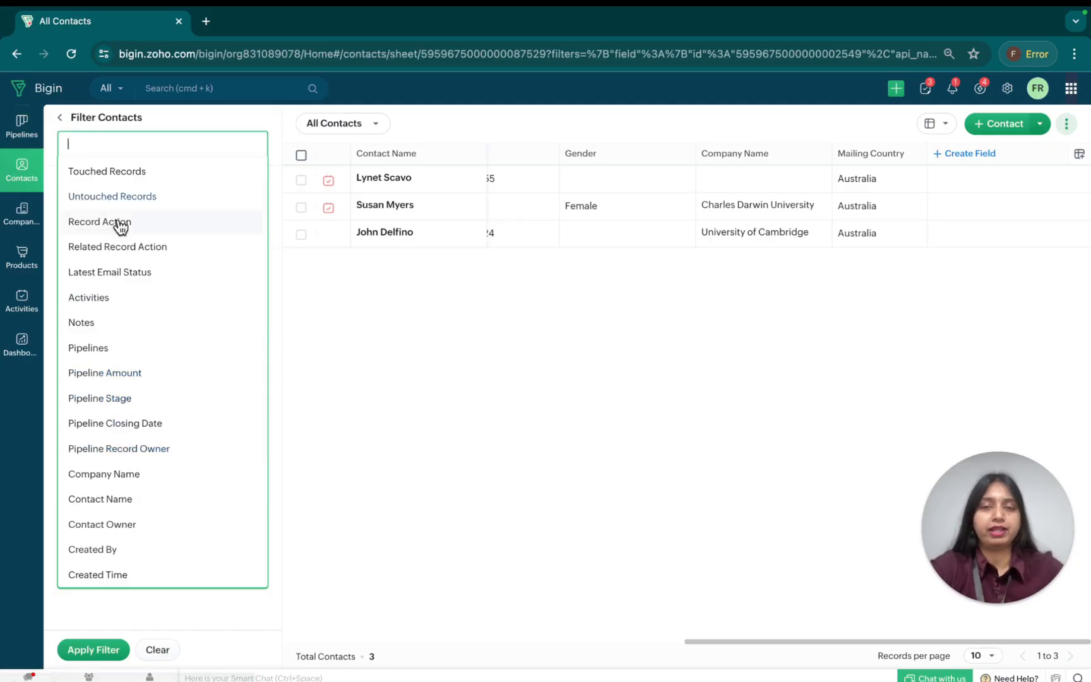
left_click(385, 518)
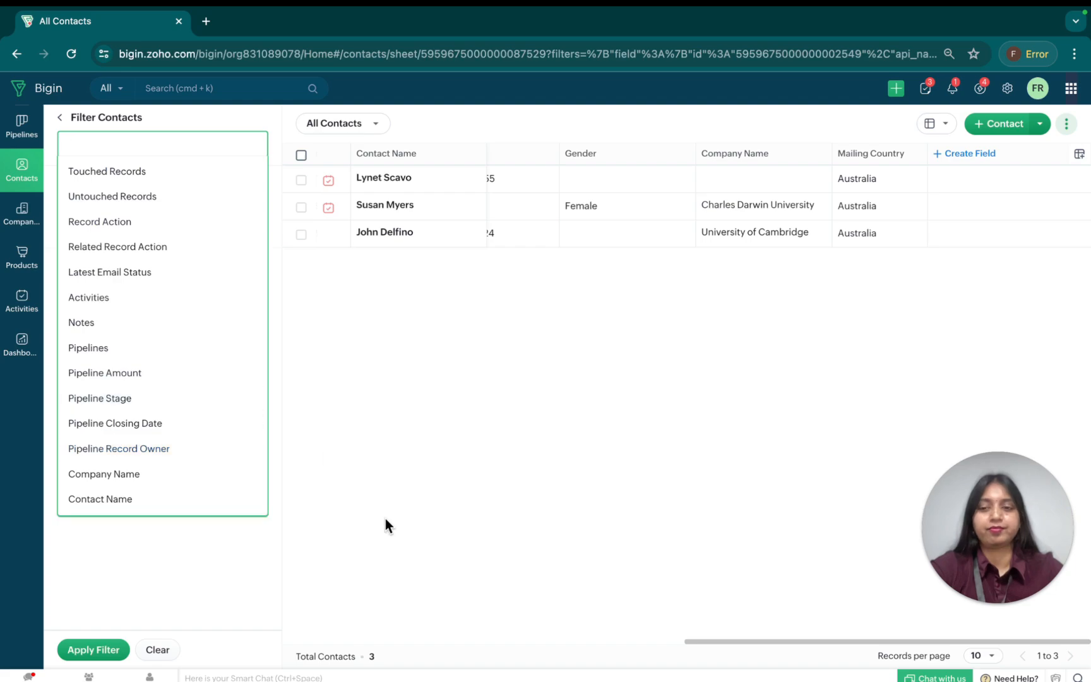
left_click(156, 652)
left_click(154, 650)
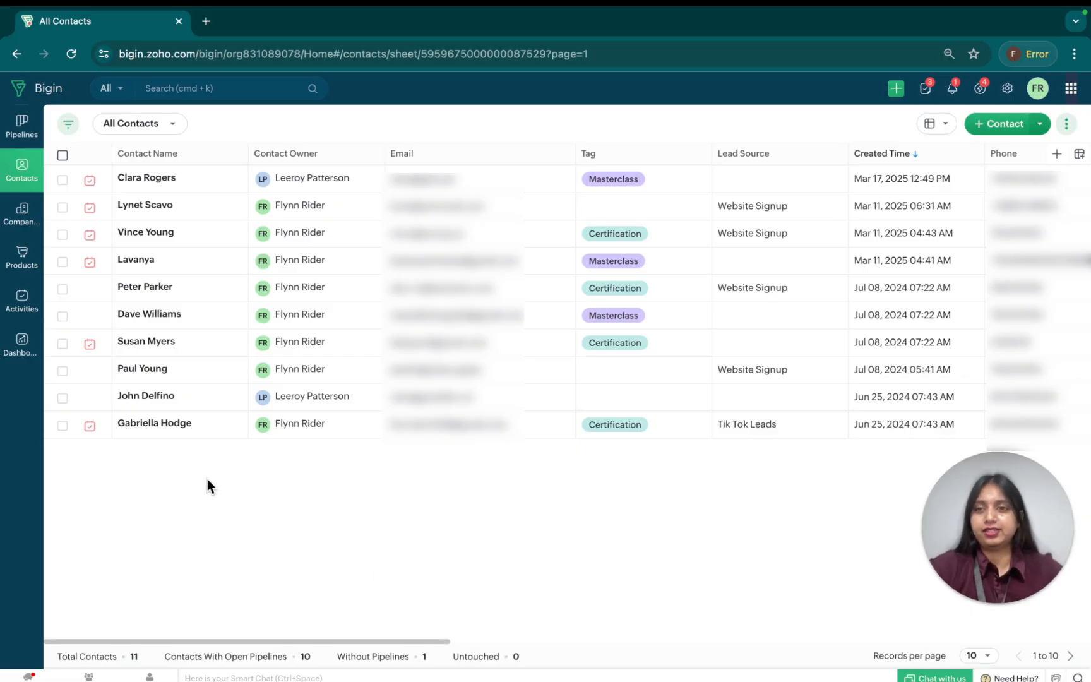
- Filter all contacts by Latest Email Status, for emails sent This Month with the status Opened
left_click(69, 123)
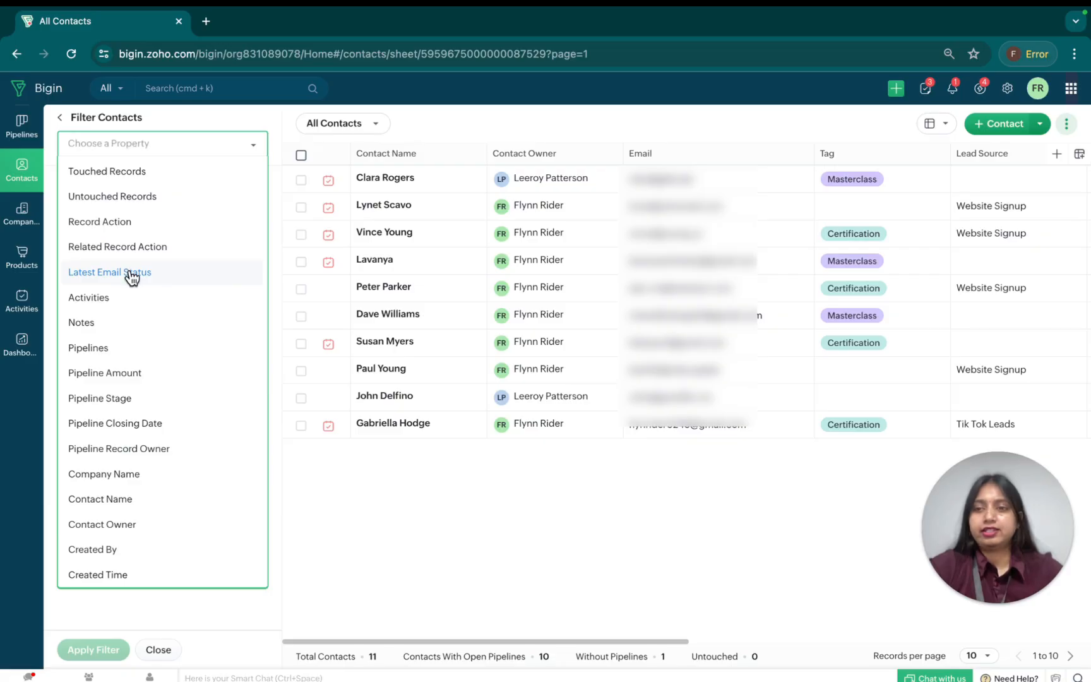
left_click(132, 277)
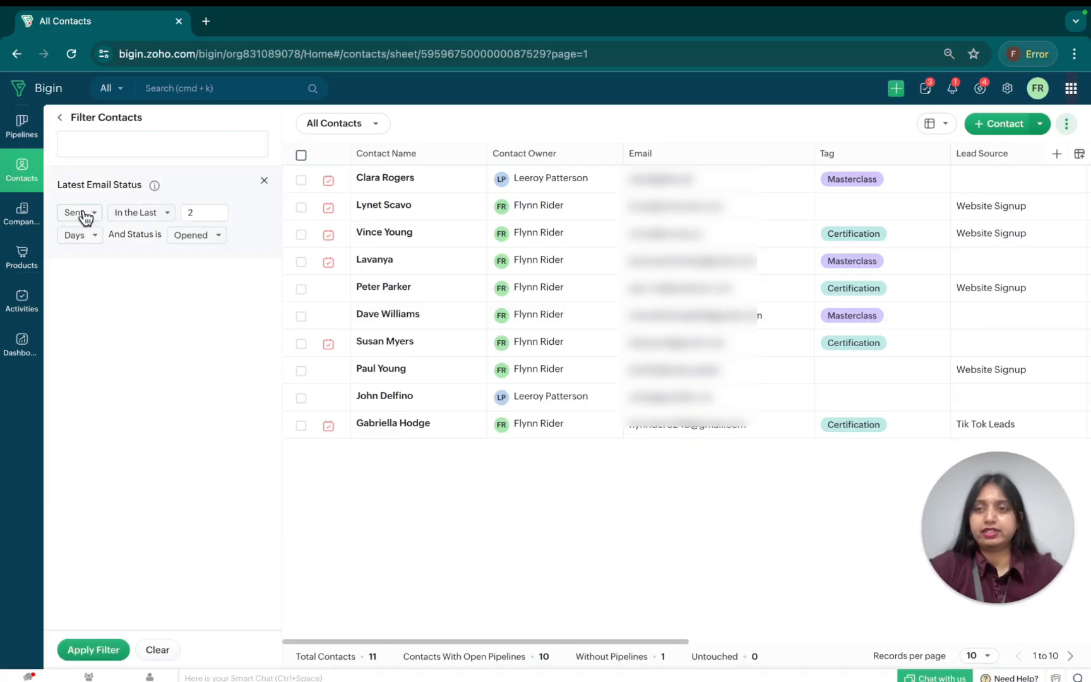
left_click(149, 214)
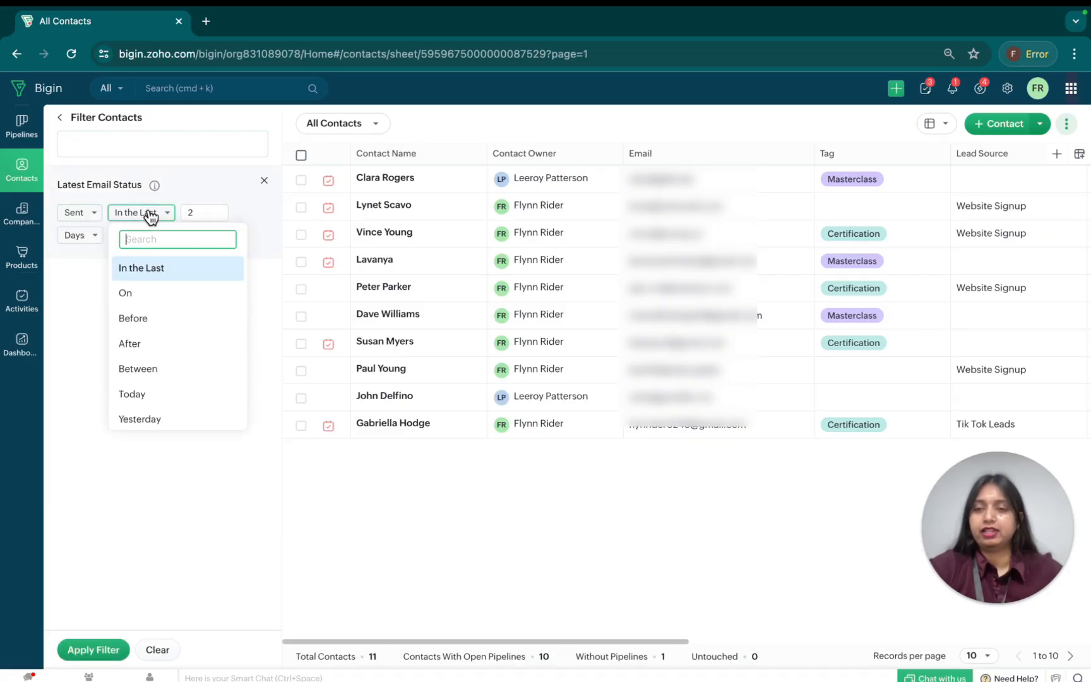
scroll(153, 354, "down", 3)
left_click(158, 369)
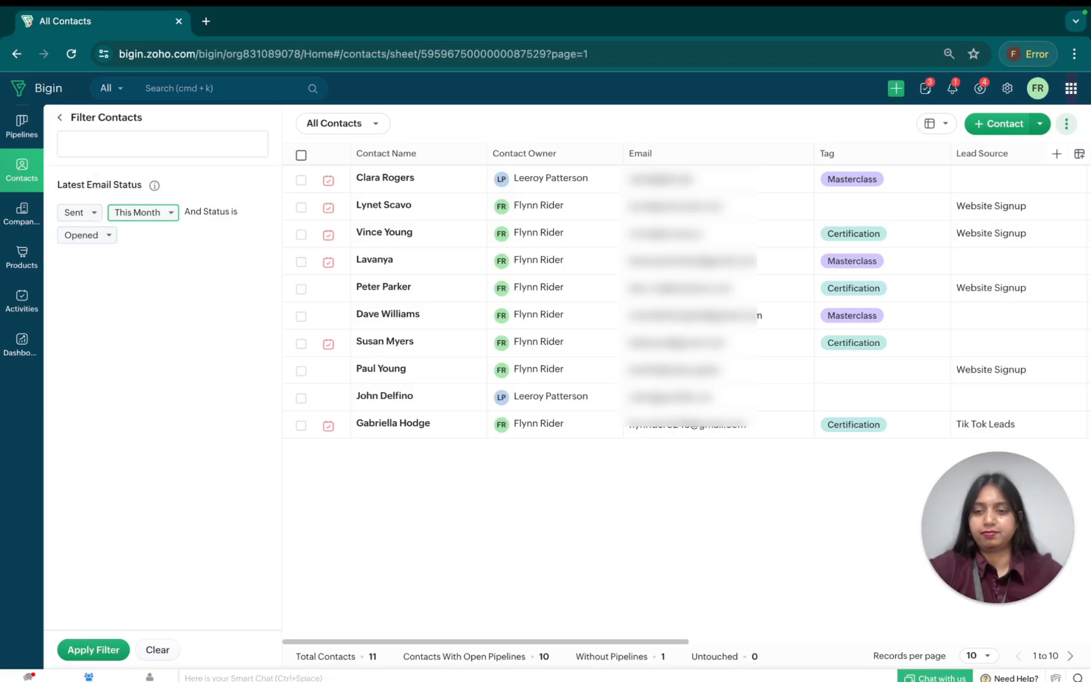
left_click(95, 651)
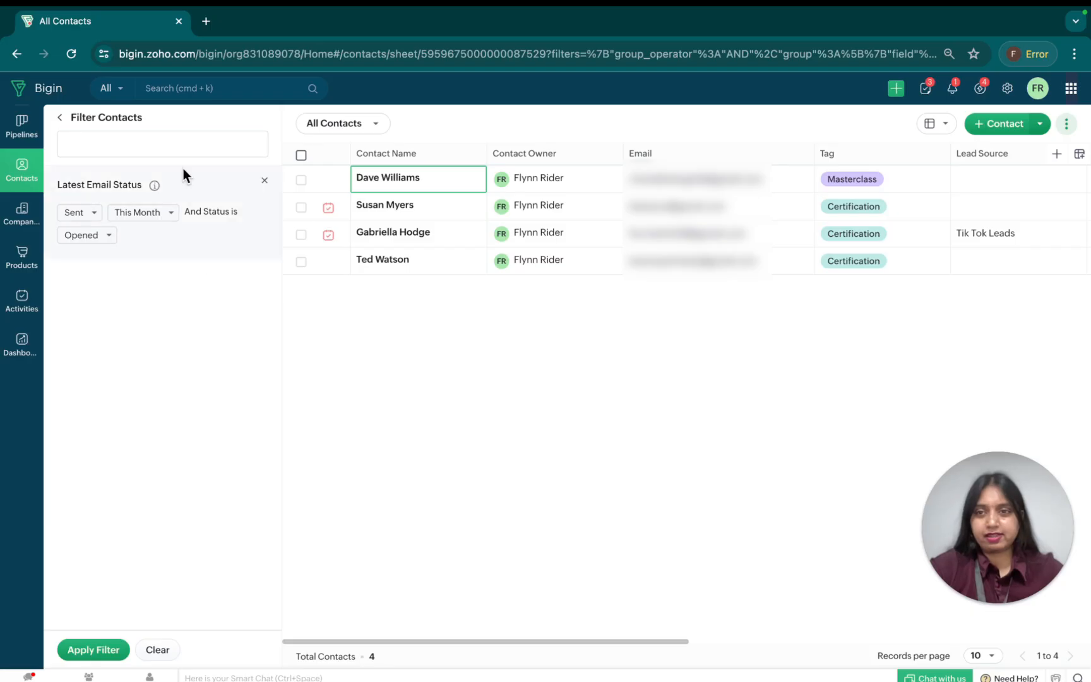
- Add a Tag condition to the contacts filter that matches the Certification tag
left_click(176, 139)
type("tag")
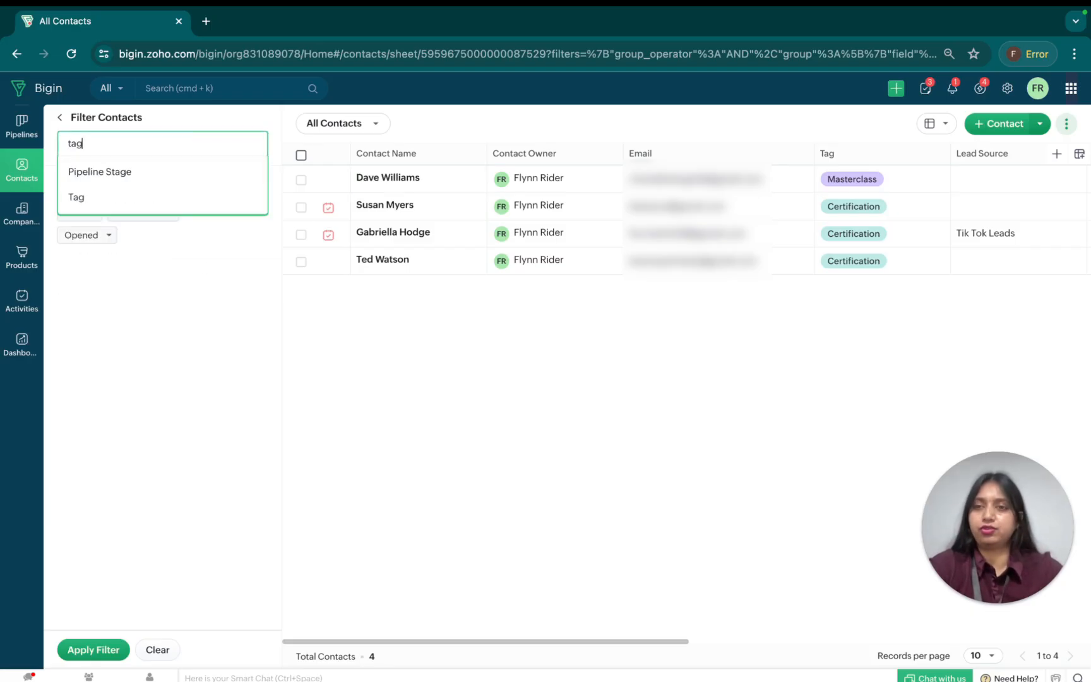
left_click(169, 200)
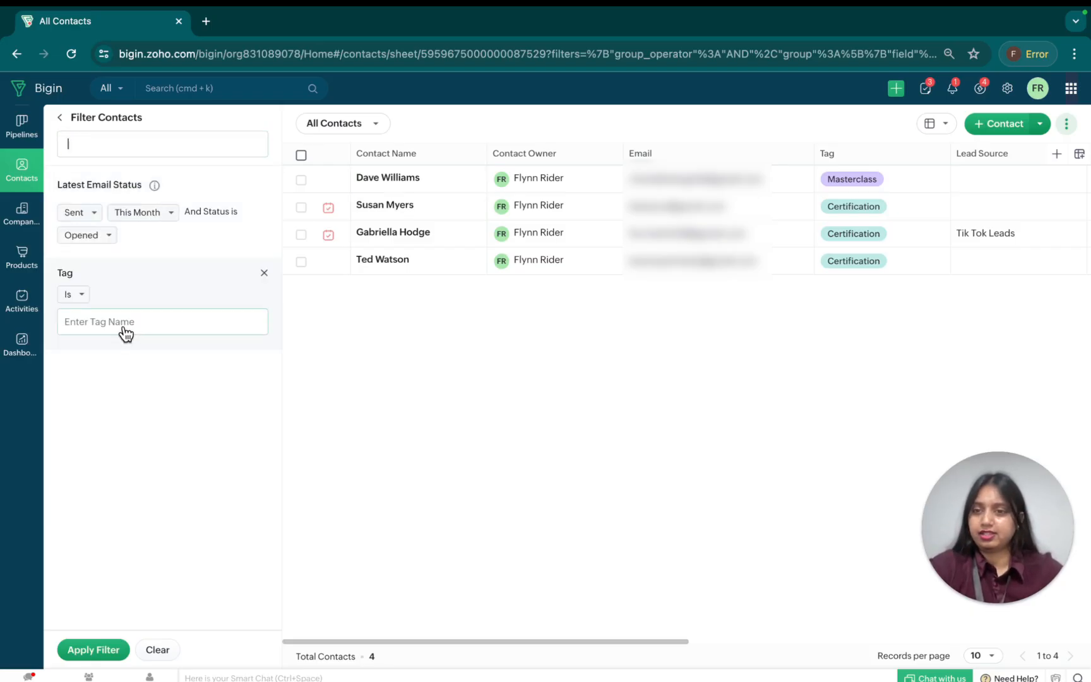
left_click(124, 333)
left_click(125, 410)
left_click(124, 513)
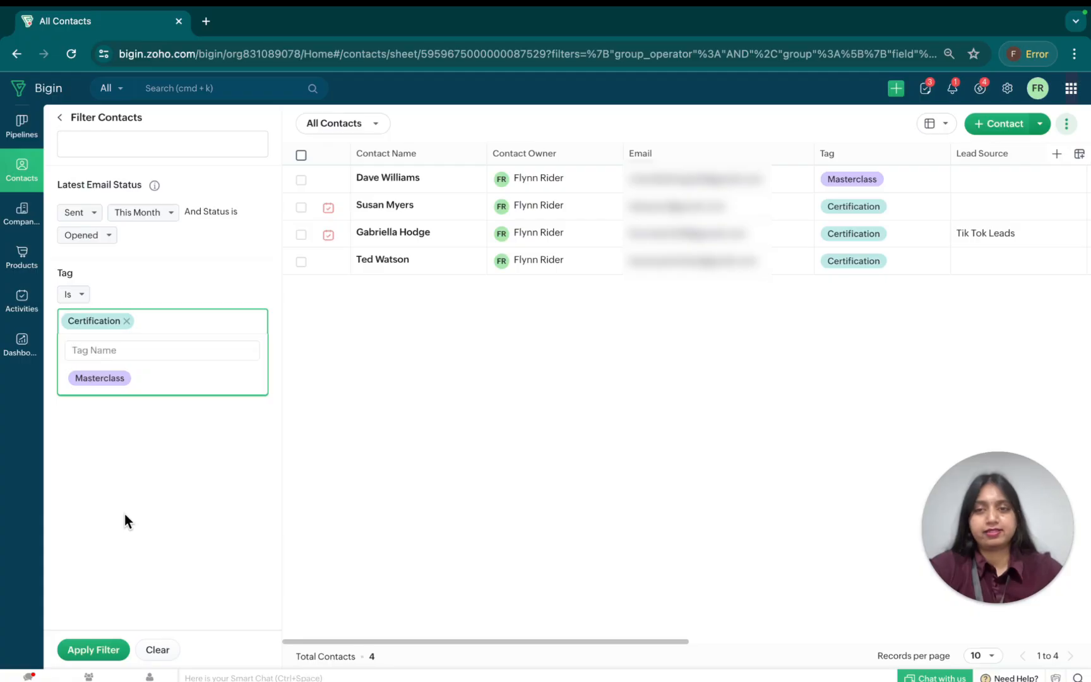
- Add an Activities condition set to Overdue and apply the combined filter to the contacts
left_click(127, 139)
type("ac")
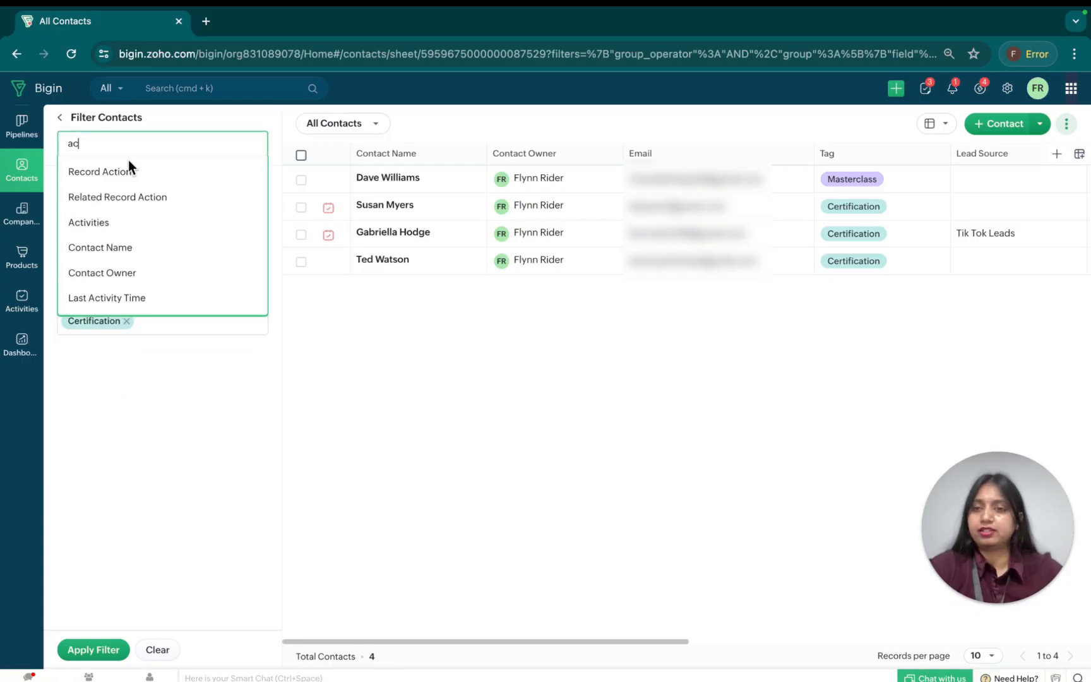
left_click(119, 235)
left_click(115, 386)
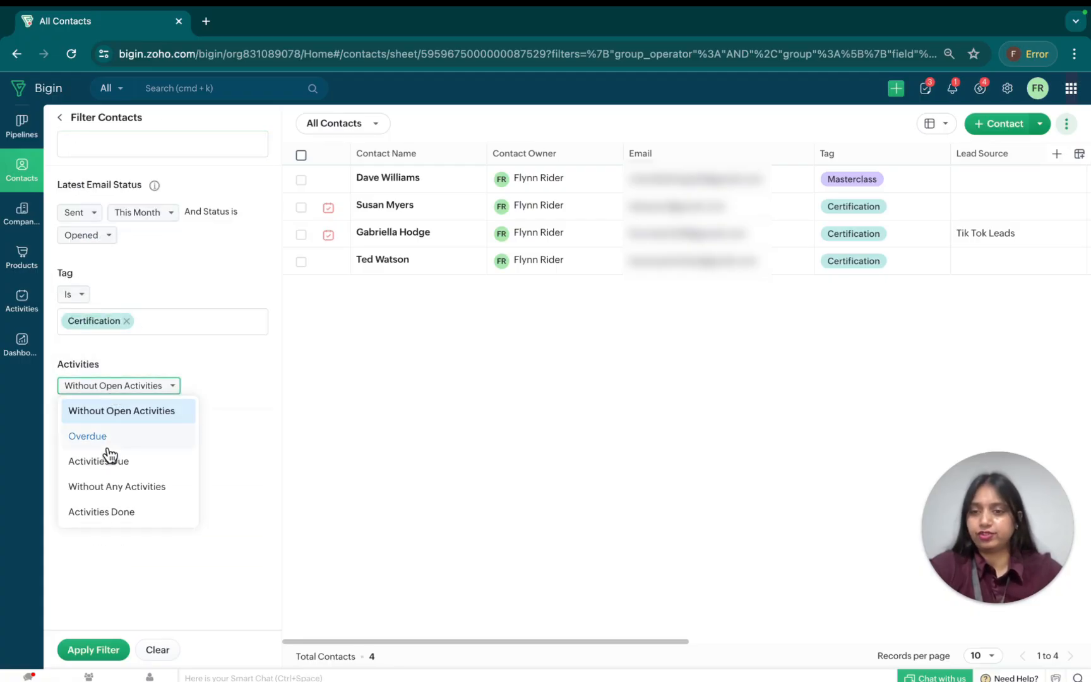
left_click(105, 435)
left_click(88, 656)
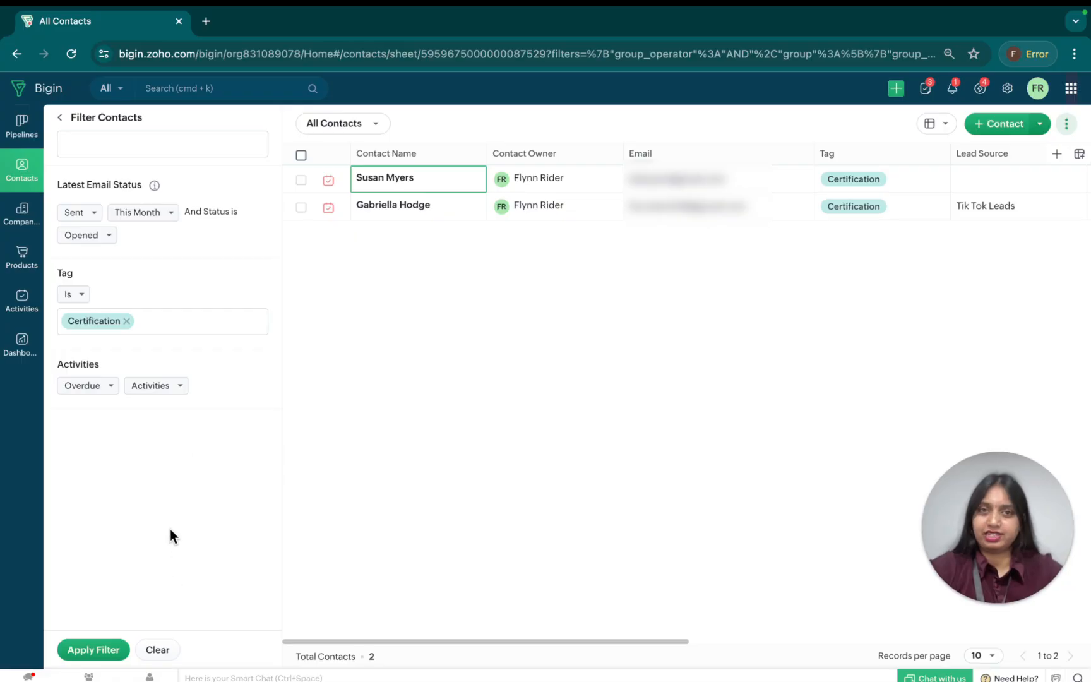
- Filter the My Deals pipeline view for Untouched Records by User & System in the last 2 days
left_click(19, 134)
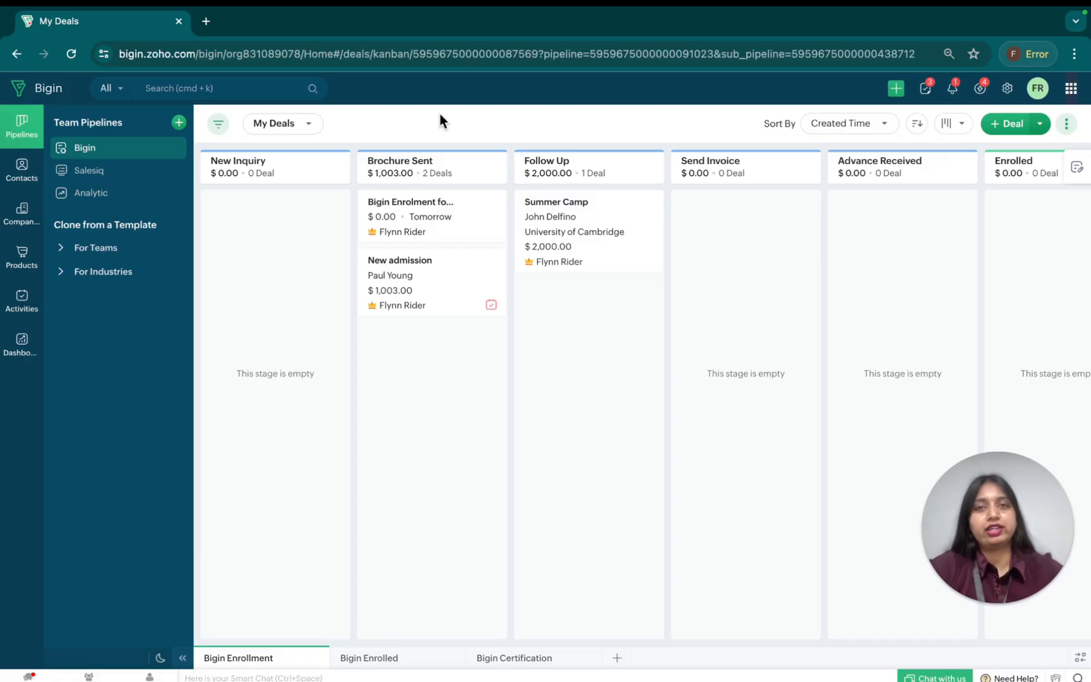
left_click(218, 124)
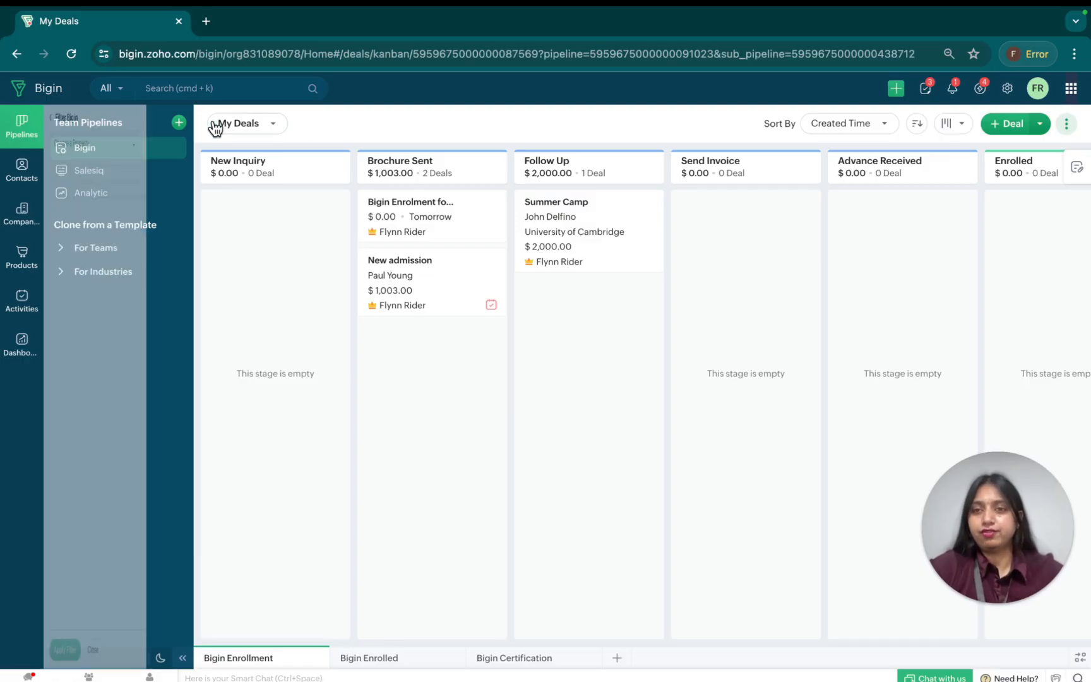
left_click(136, 198)
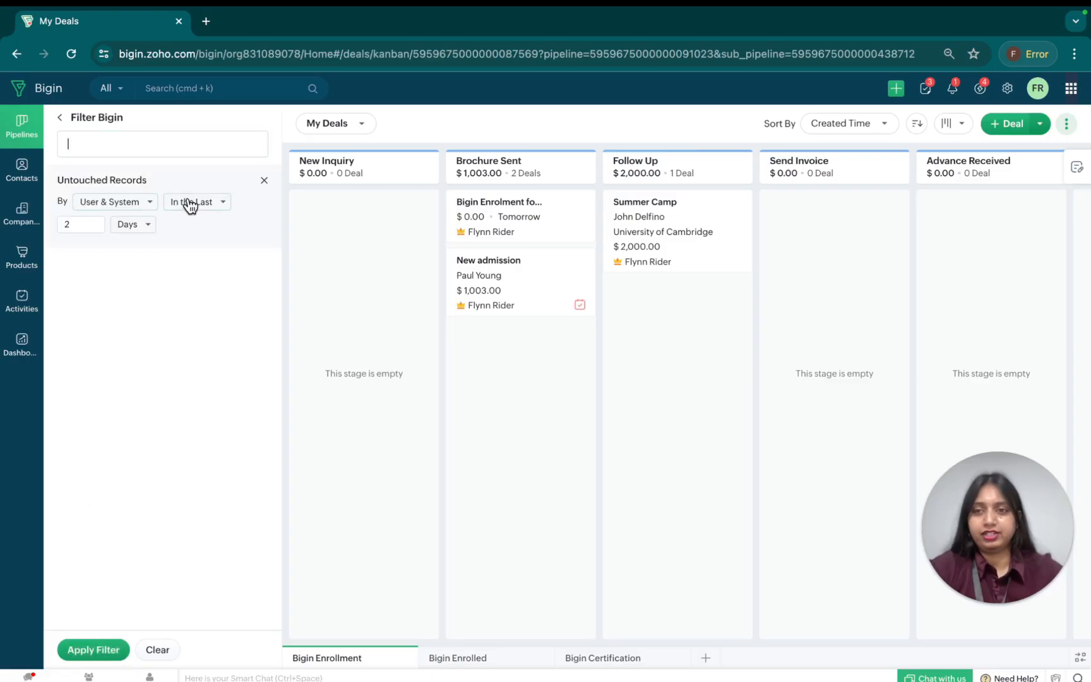
left_click(96, 649)
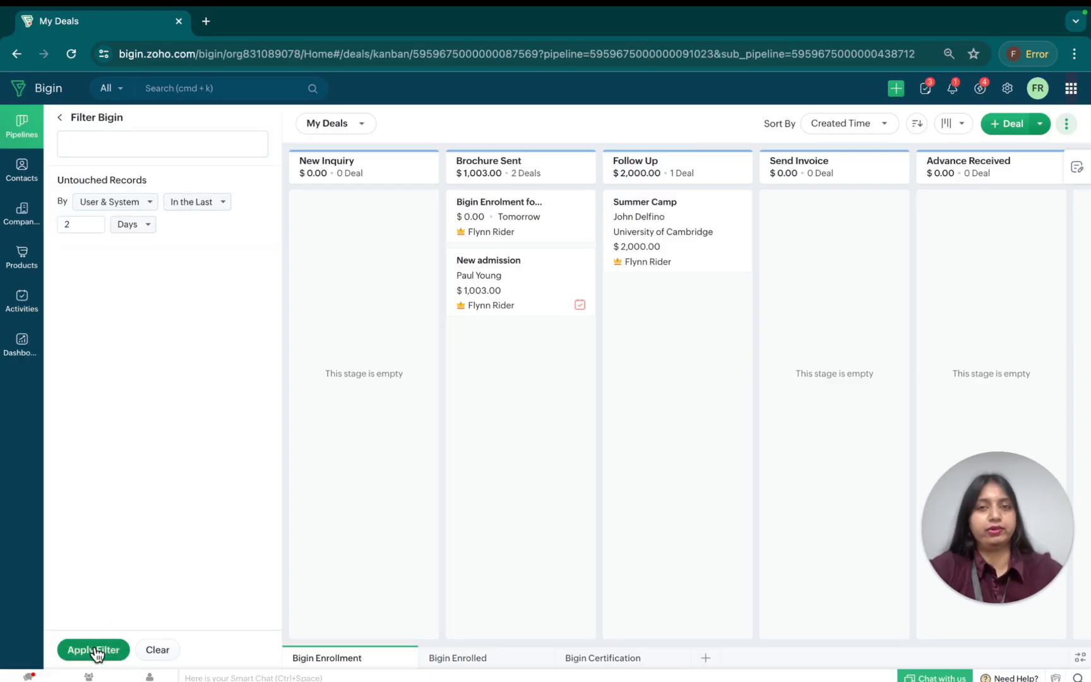